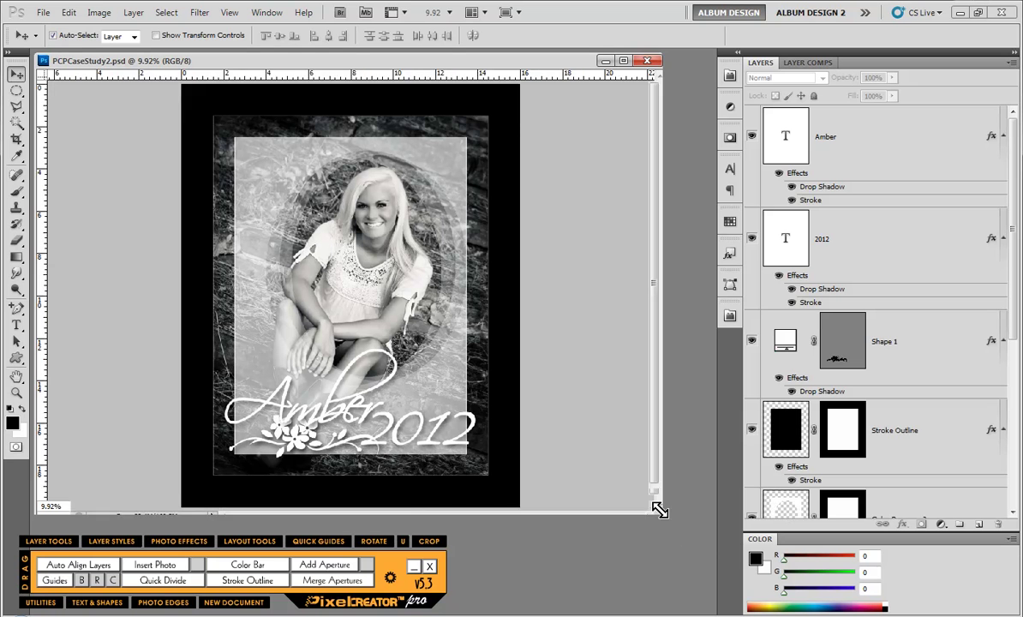
Create a new 5 × 7 inch, 300 pixels/inch white document with .5 and .75 inch margin guides.
scroll(532, 420, "down", 3)
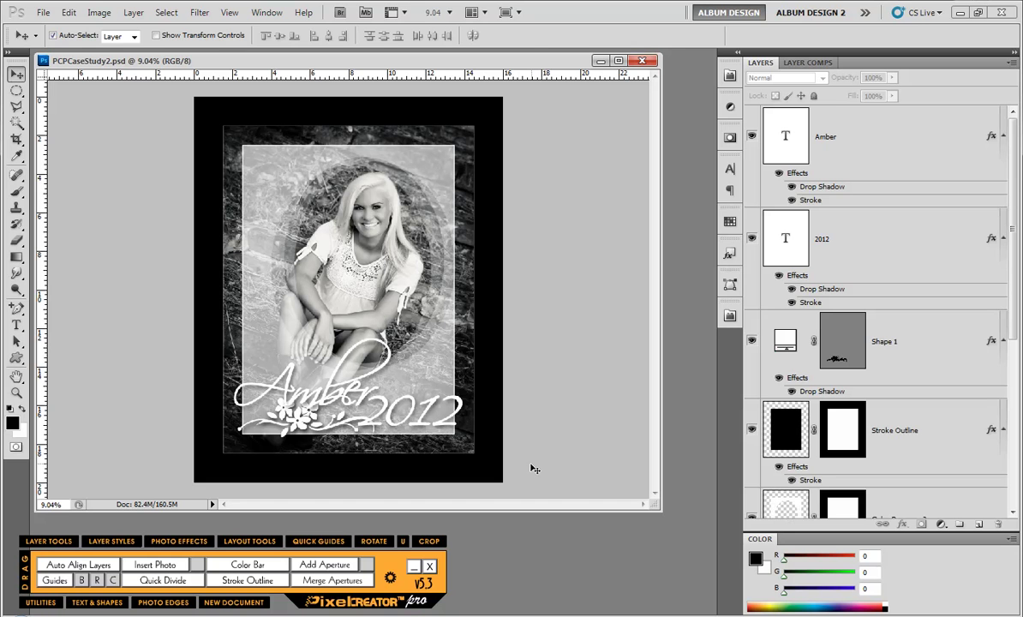
left_click(230, 605)
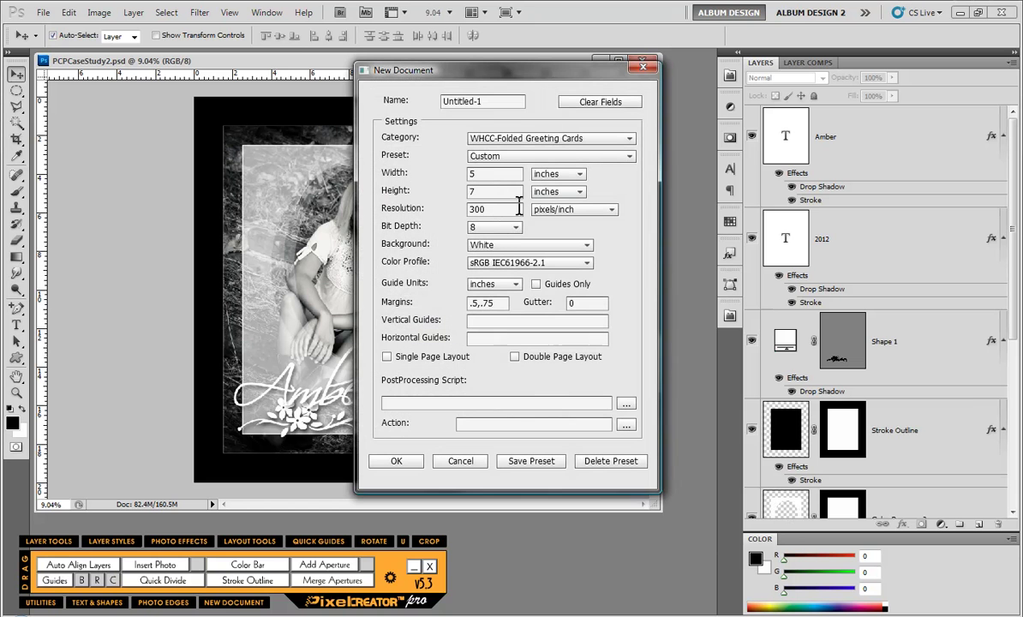
left_click(487, 173)
left_click(486, 190)
left_click(418, 465)
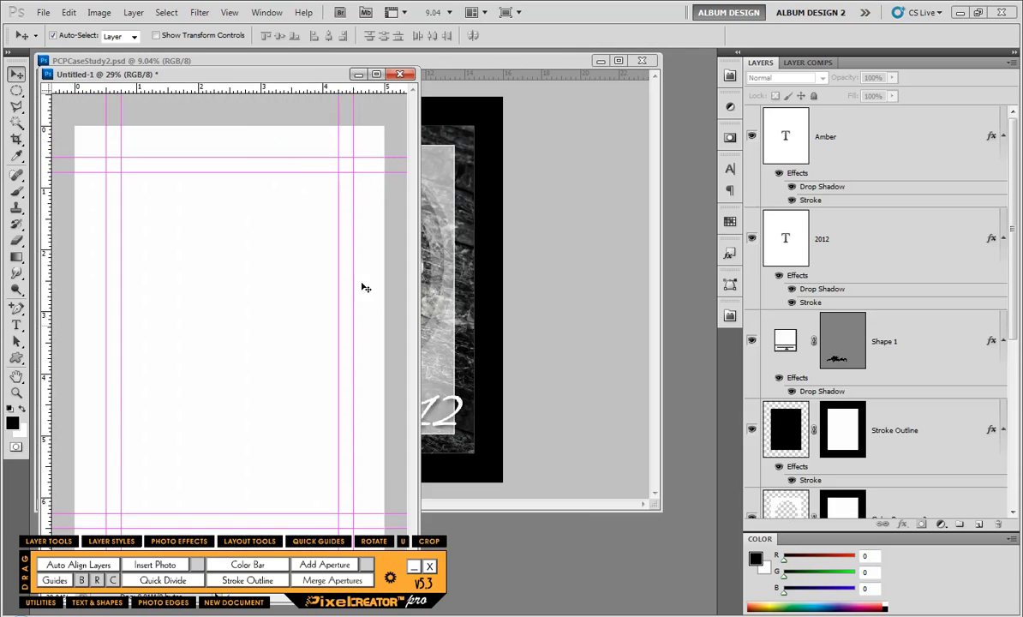
Reposition and shrink the new document's window, fit the page in it, and fill the Background with black.
left_click_drag(303, 78, 481, 53)
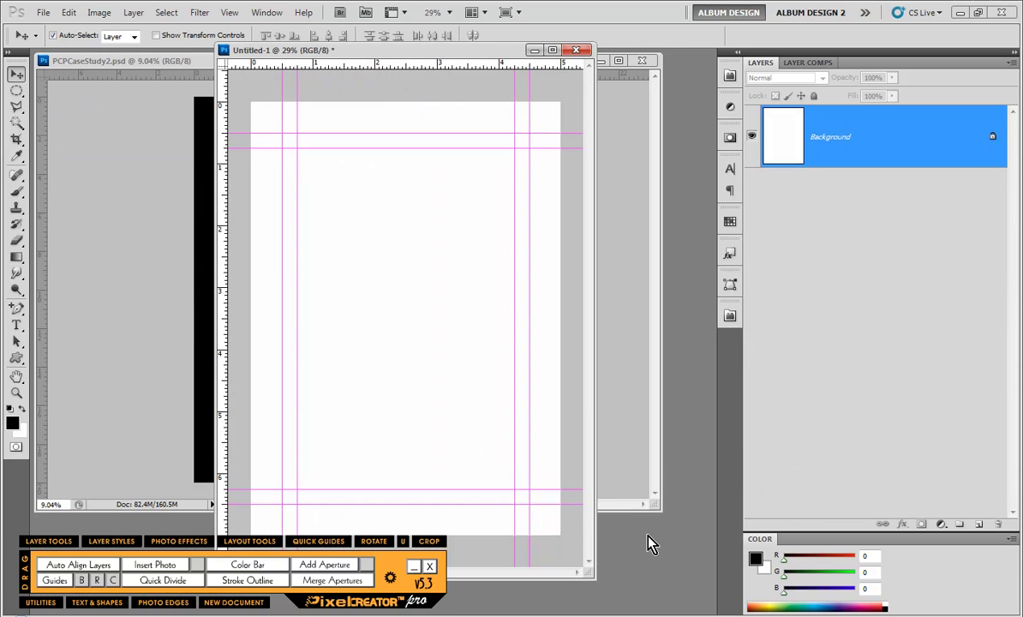
left_click_drag(590, 574, 569, 473)
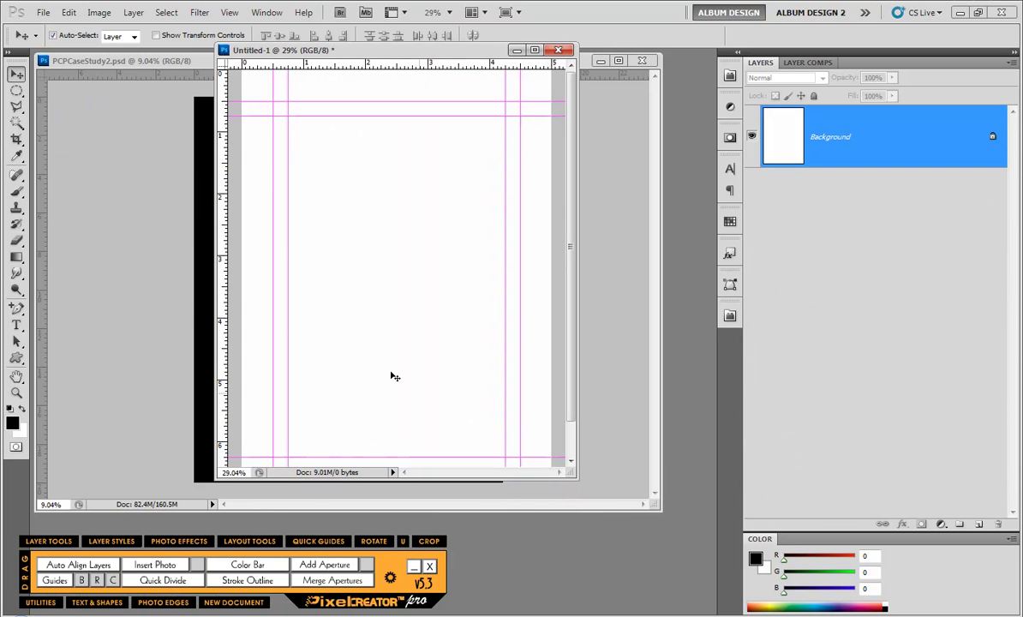
key("ctrl+0")
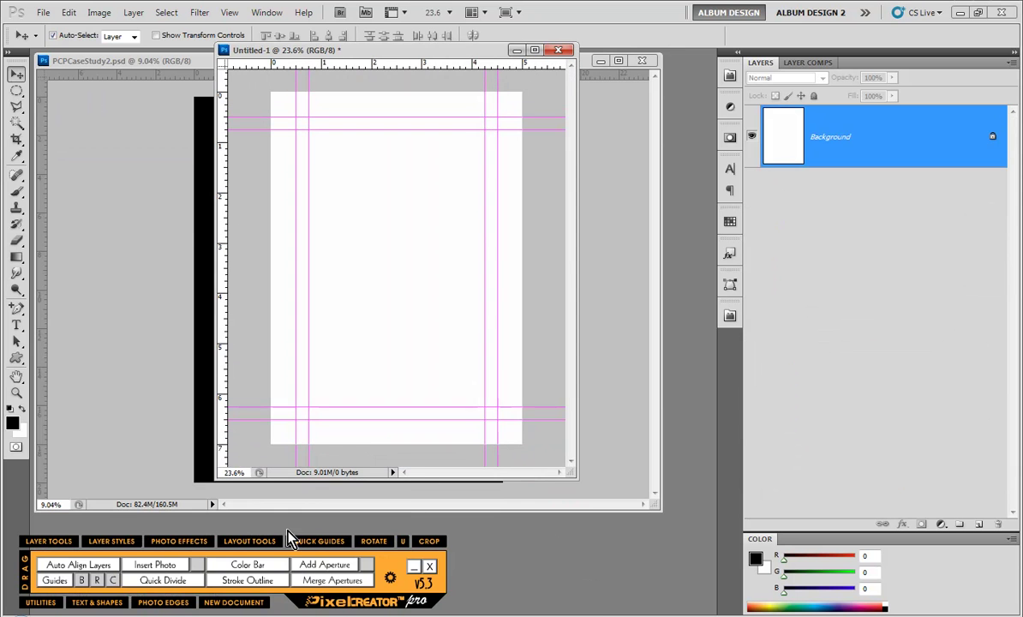
left_click(268, 544)
left_click(109, 481)
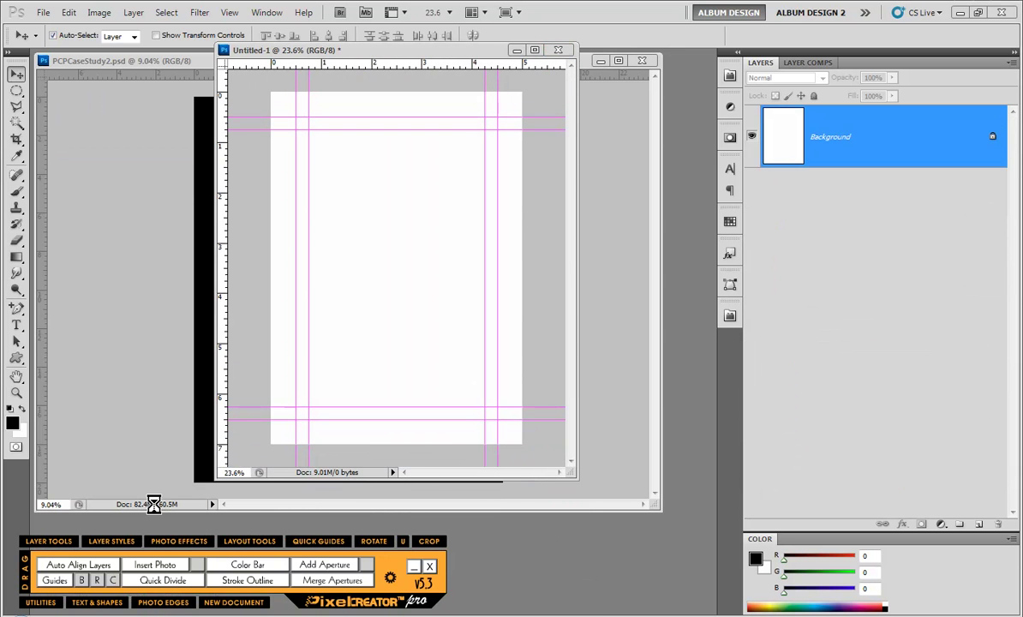
Make a rectangular selection that follows the outer 0.5 inch margin guides.
left_click(16, 90)
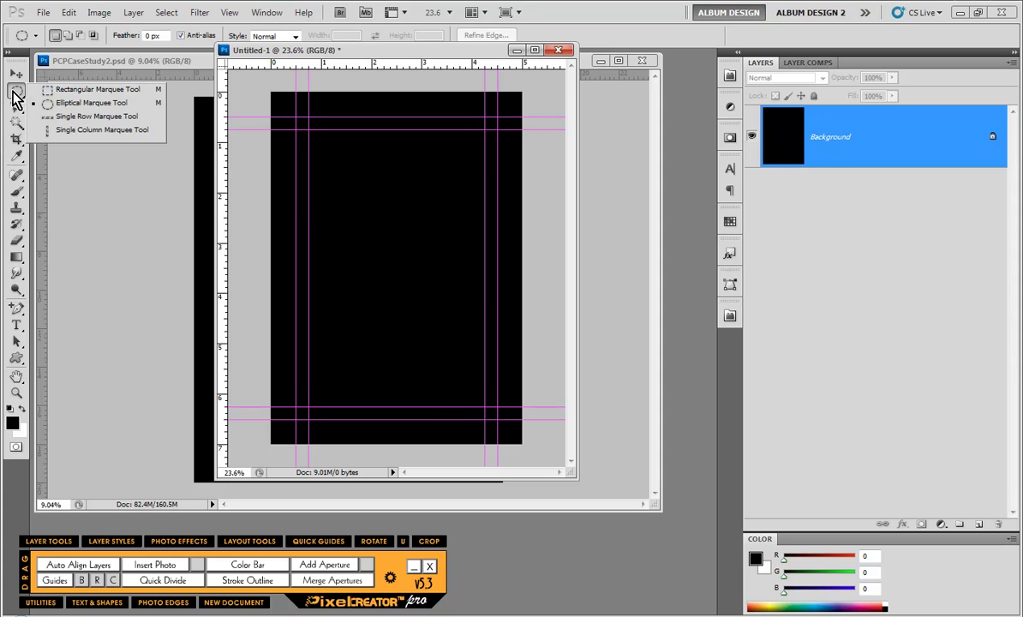
left_click(73, 90)
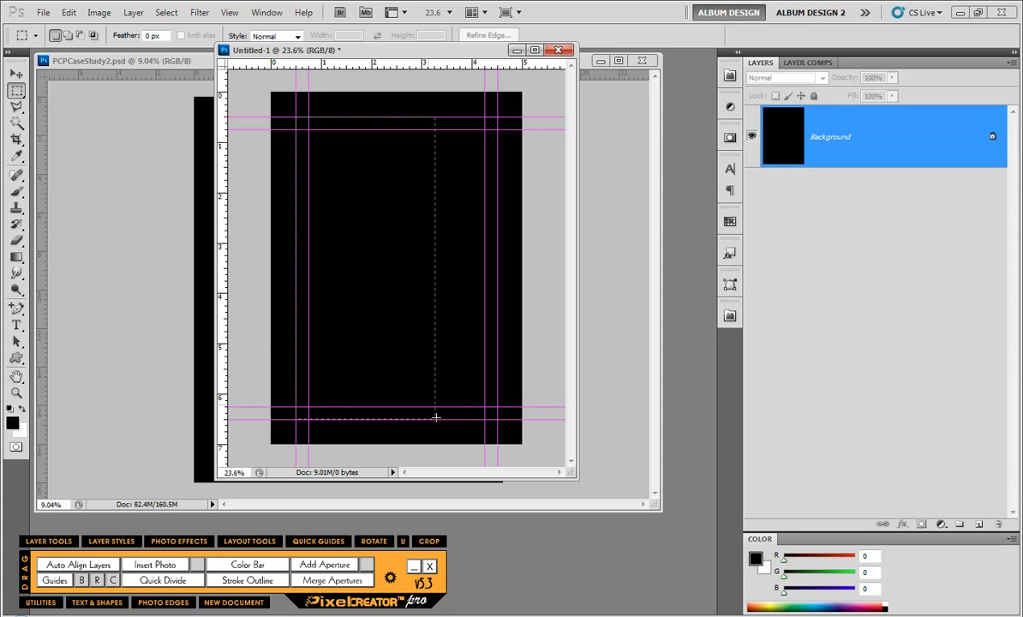
left_click_drag(435, 418, 497, 418)
Switch to Bridge, apply the BW_dramatic3 develop setting to CTSenior01-024.jpg, and insert the photo into the selection.
key("alt+Tab")
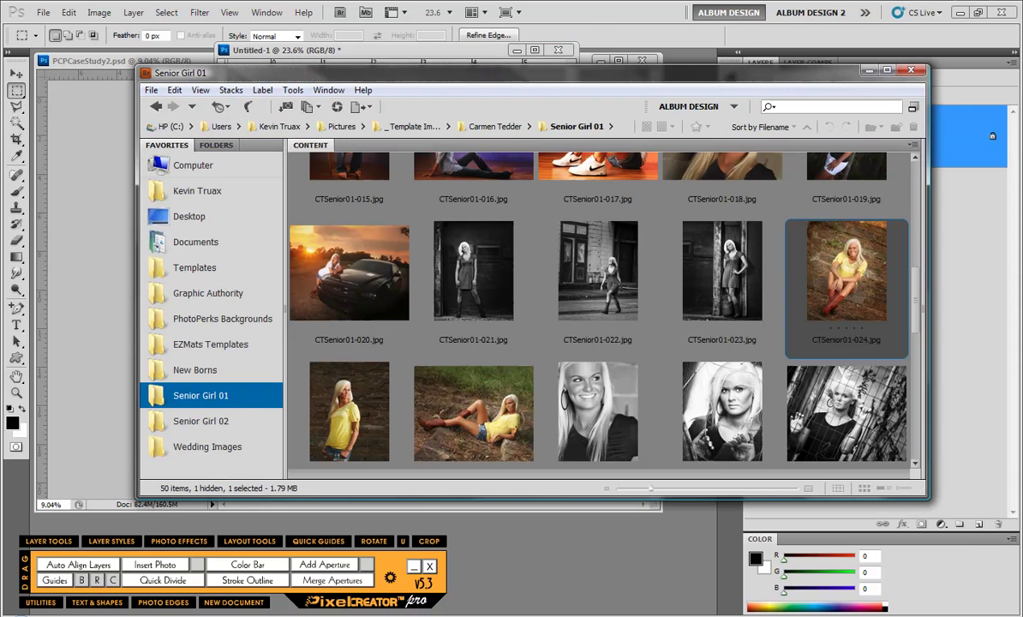
right_click(840, 273)
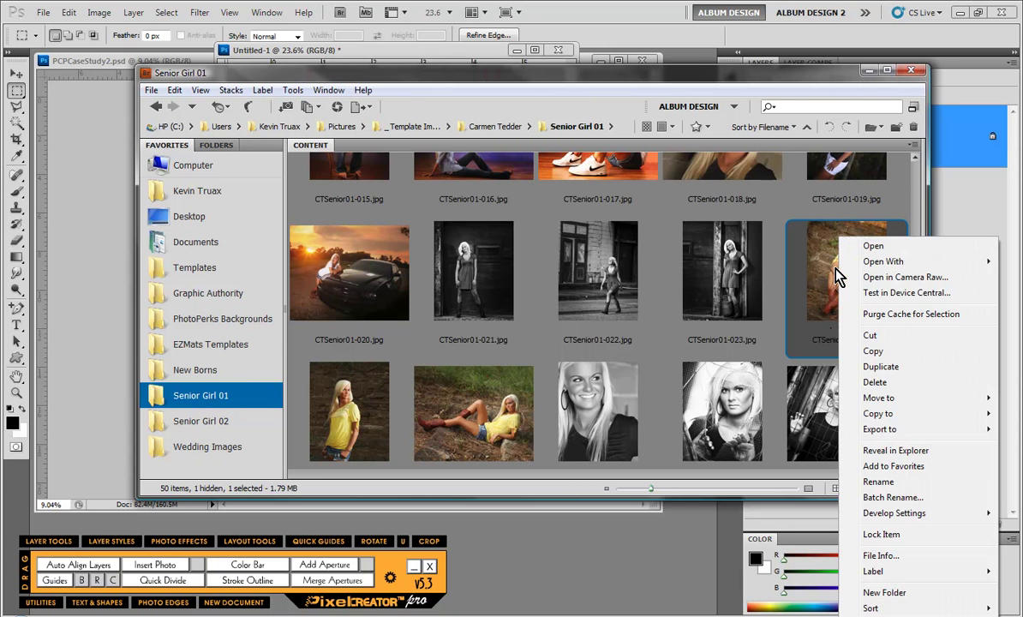
mouse_move(922, 519)
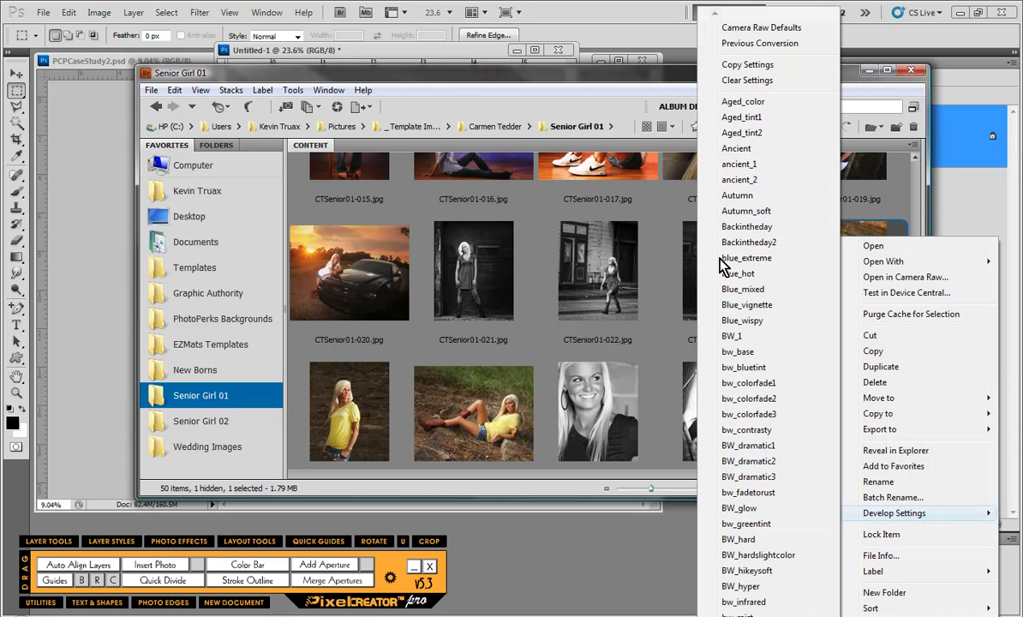
left_click(750, 478)
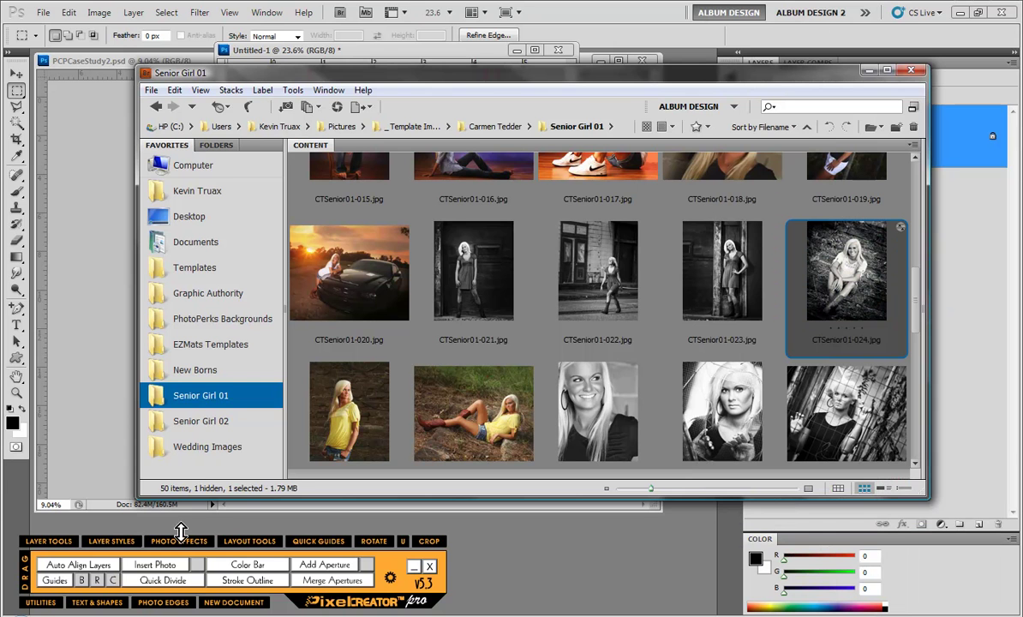
left_click(159, 567)
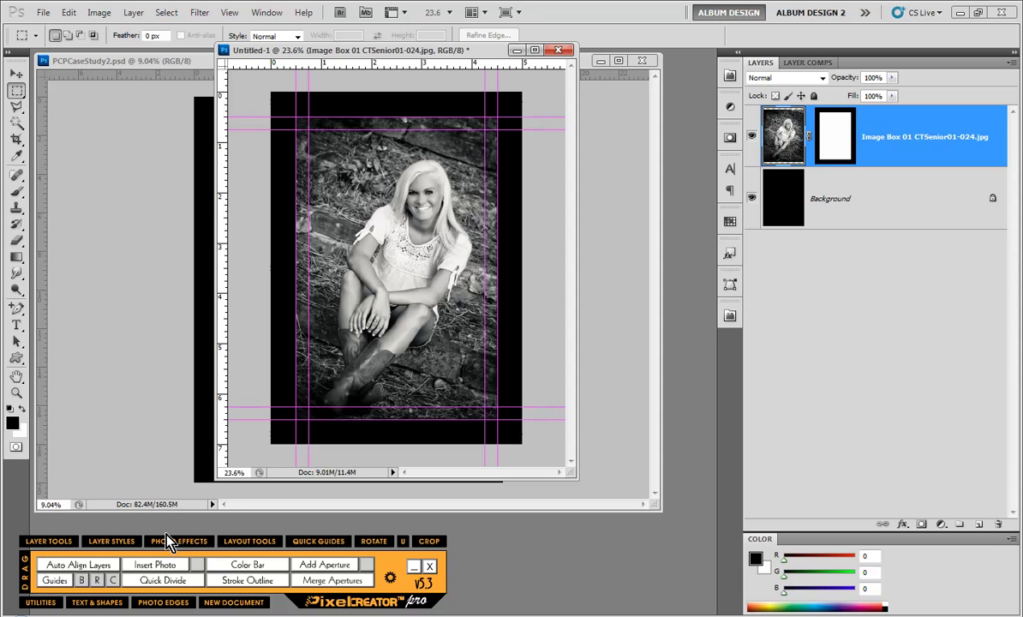
Add a white keyline to the photo layer and set its inside stroke size to 3 px.
left_click(112, 542)
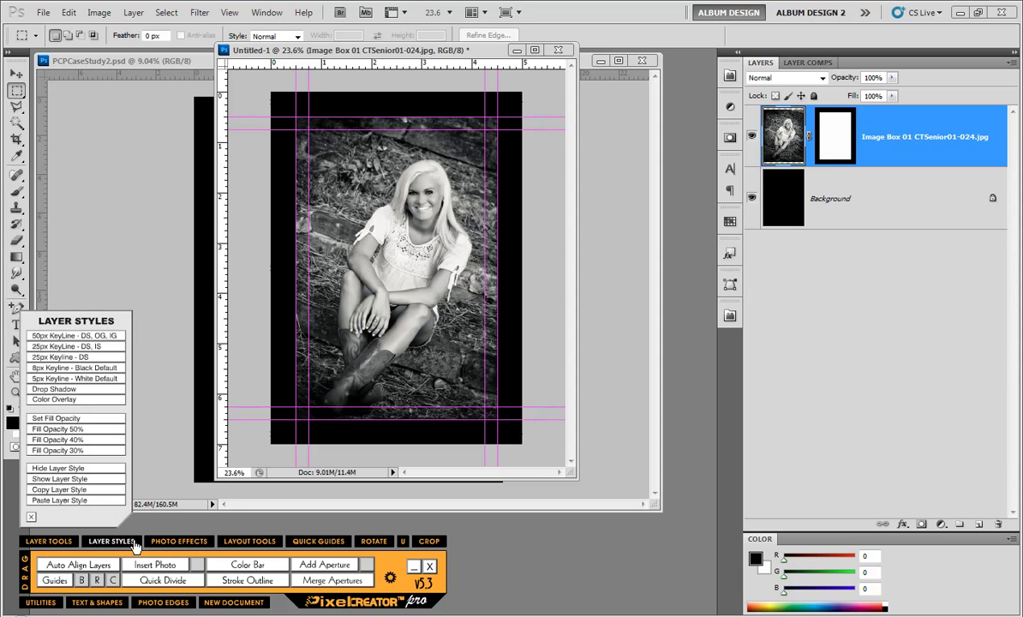
left_click(93, 388)
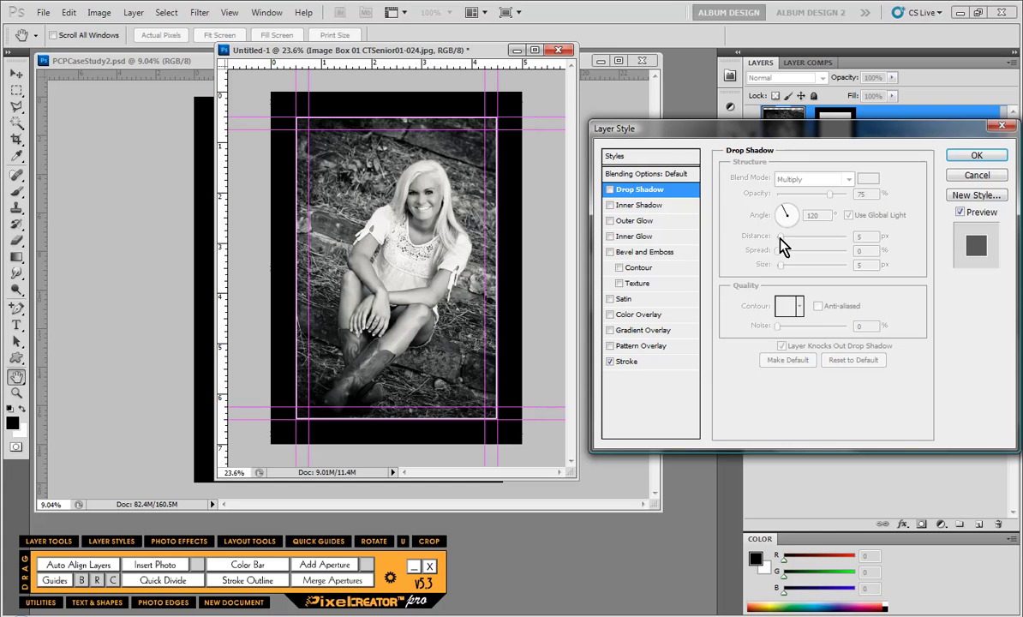
left_click(632, 361)
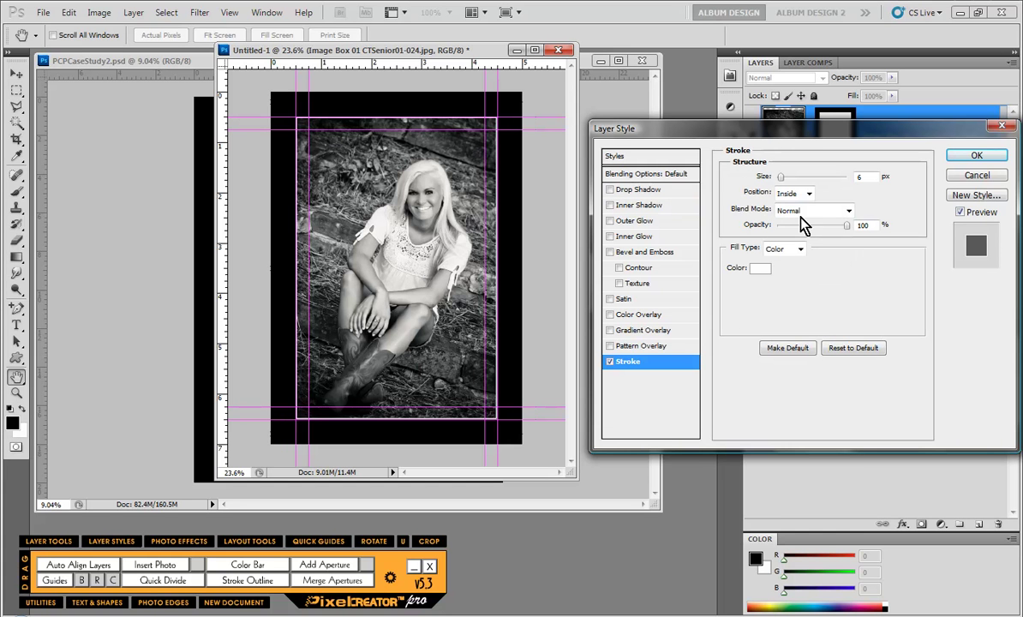
double_click(861, 176)
type("3")
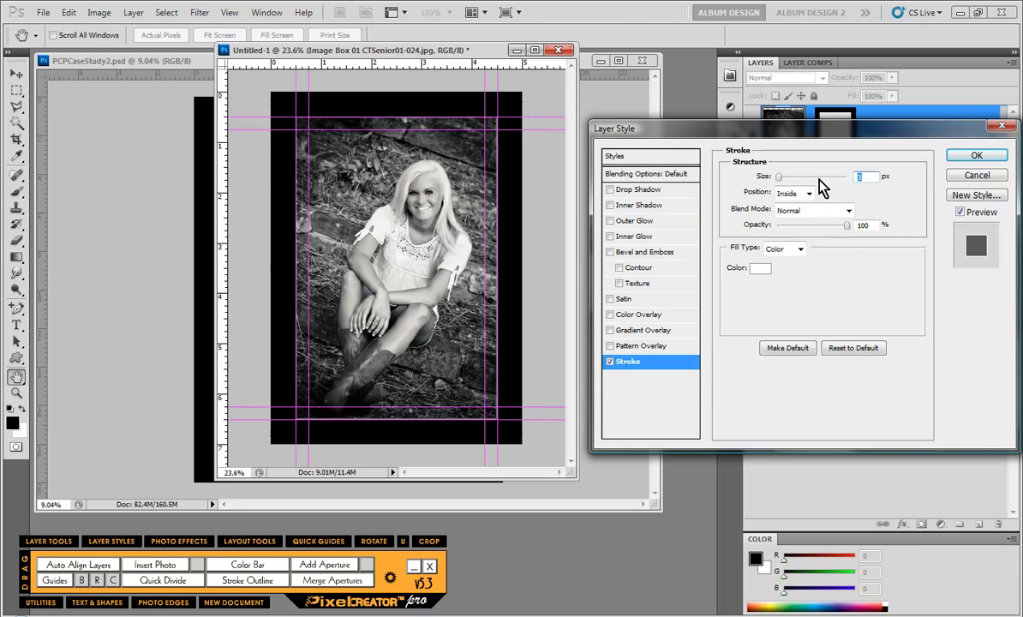
left_click_drag(765, 176, 894, 180)
left_click(976, 157)
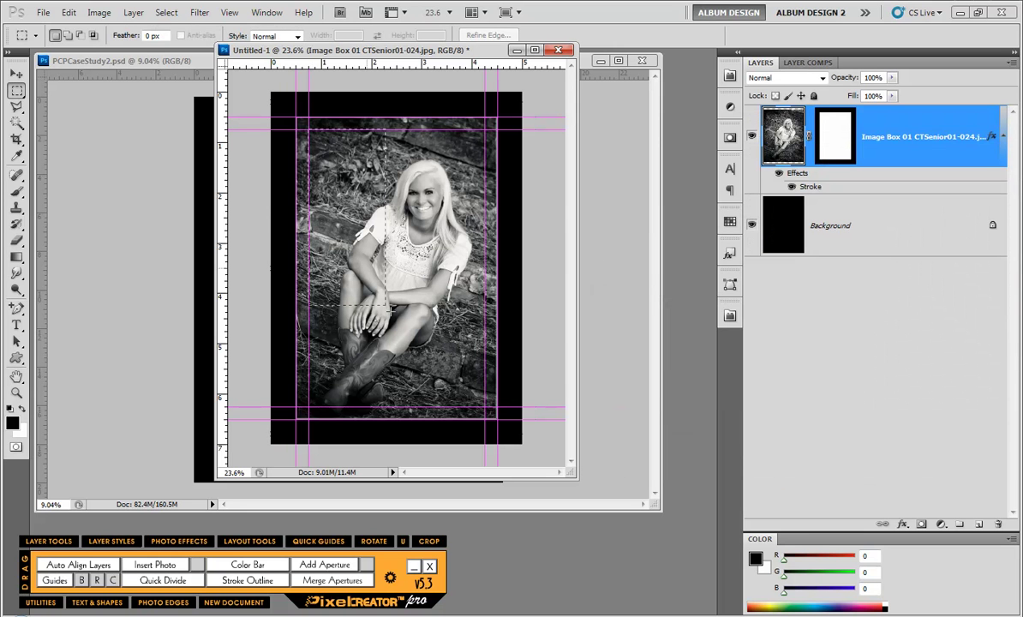
Select the area within the inner 0.75 inch margin guides and fill it with a white color bar.
left_click_drag(390, 308, 484, 407)
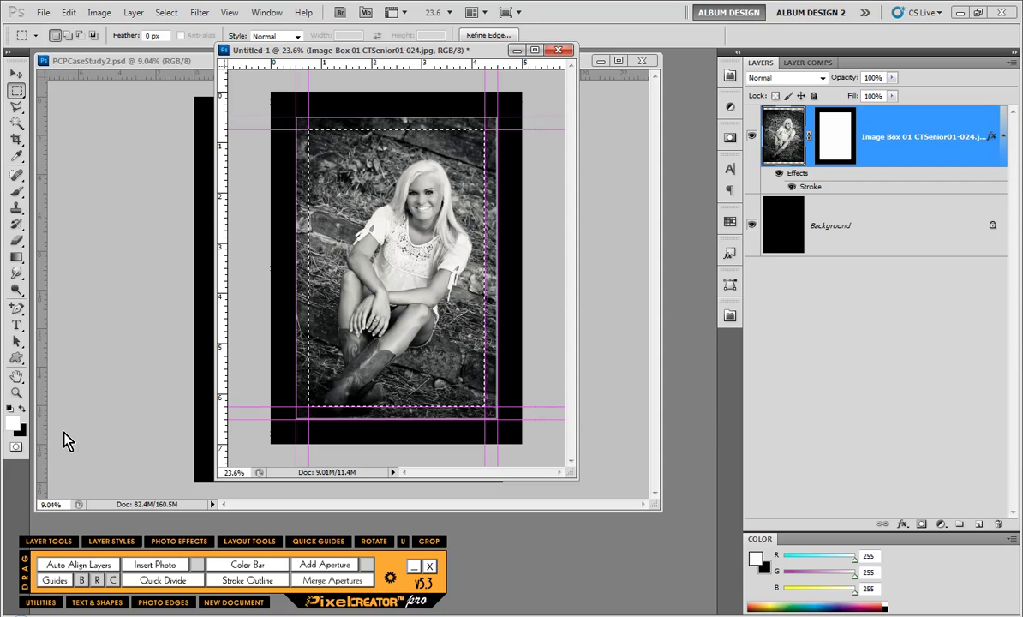
left_click(22, 409)
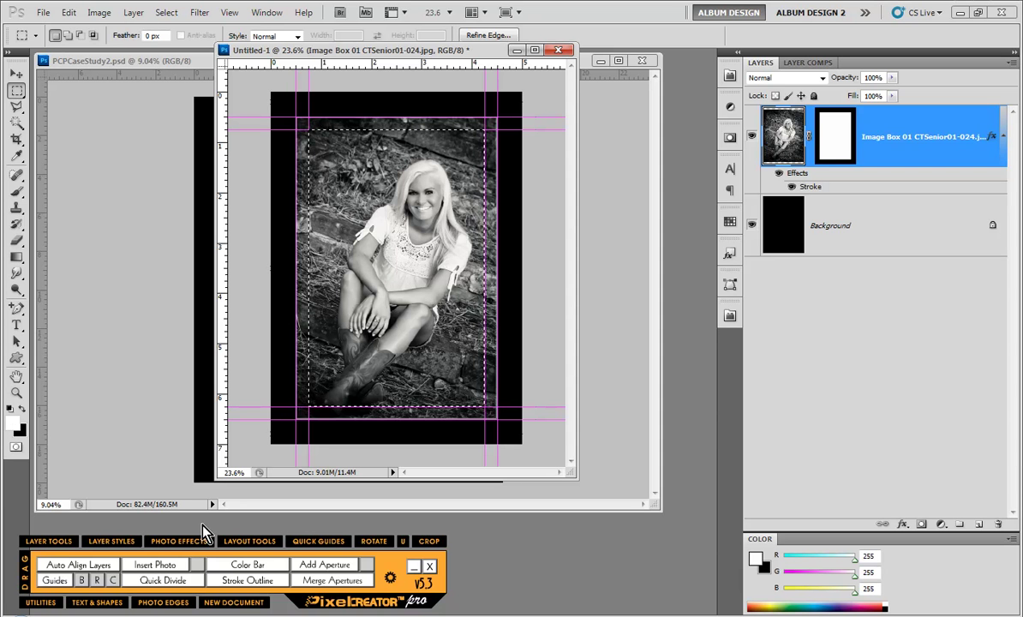
left_click(248, 566)
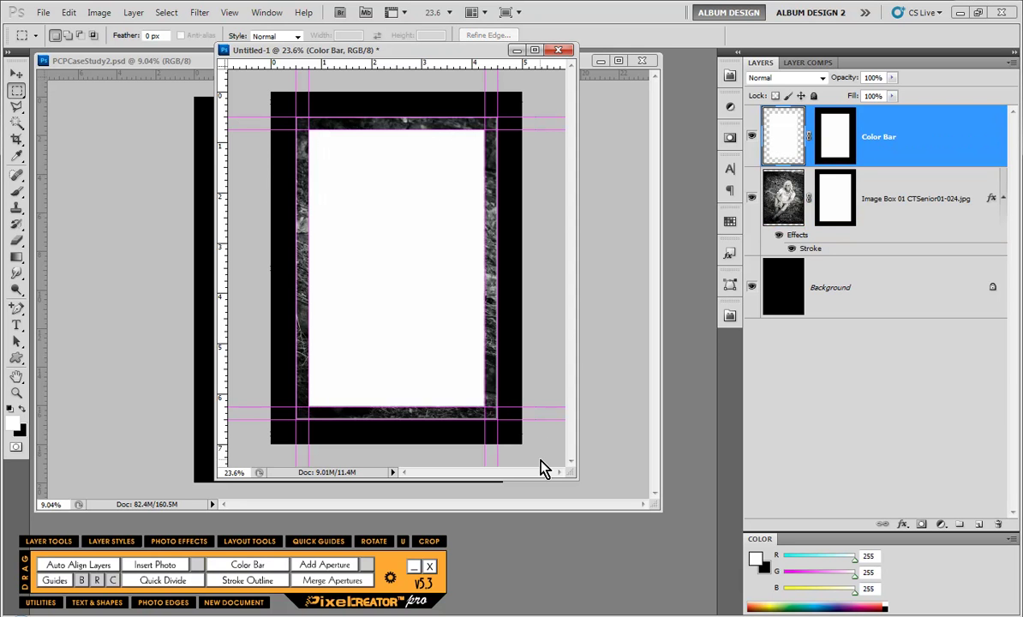
Set the Color Bar layer's fill to 30% and duplicate the layer twice.
left_click(882, 95)
type("30")
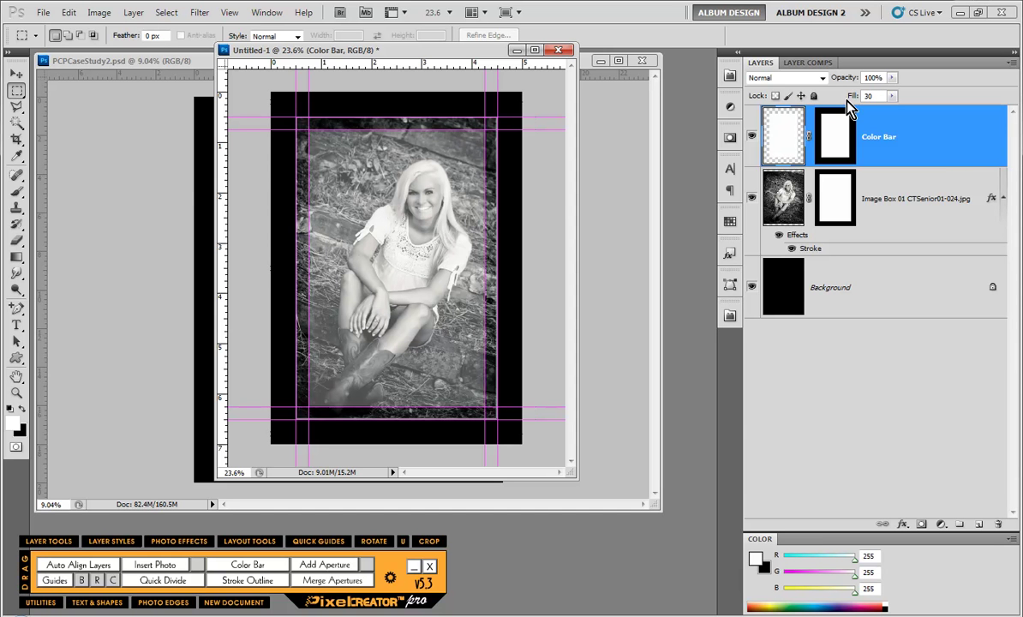
left_click(895, 365)
left_click(889, 141)
key("ctrl+j")
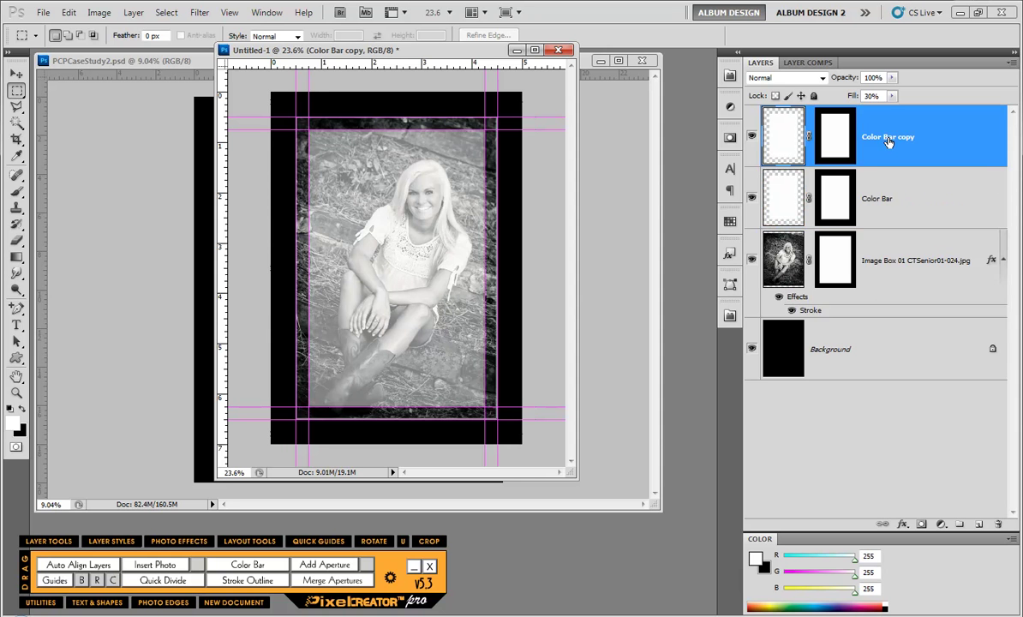
key("ctrl+j")
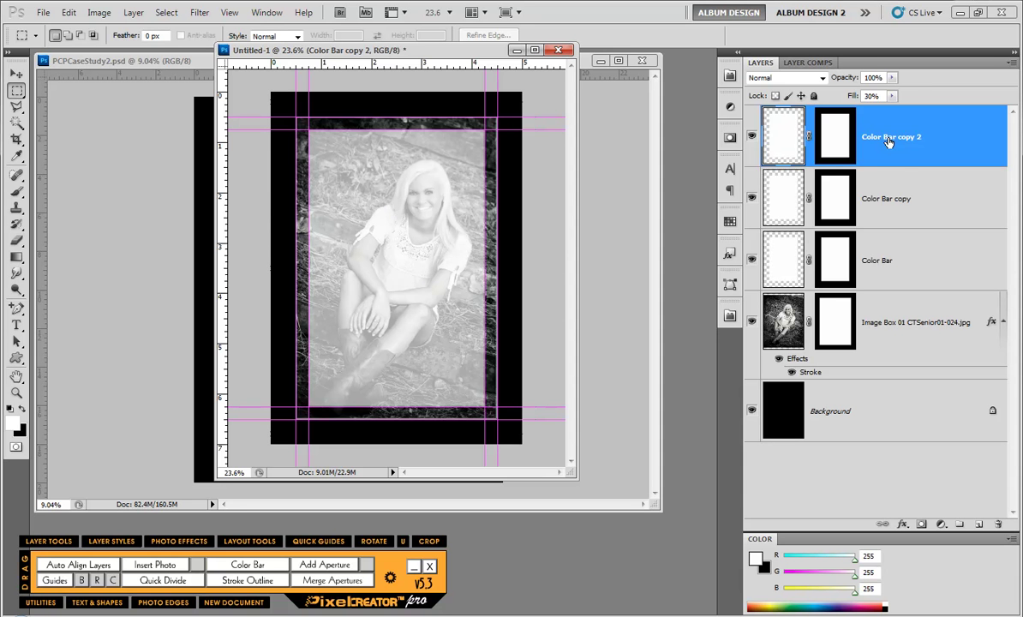
On the original Color Bar layer, select an ellipse about 2.5 × 3.6 inches around the girl's upper body and delete that area.
left_click(802, 240)
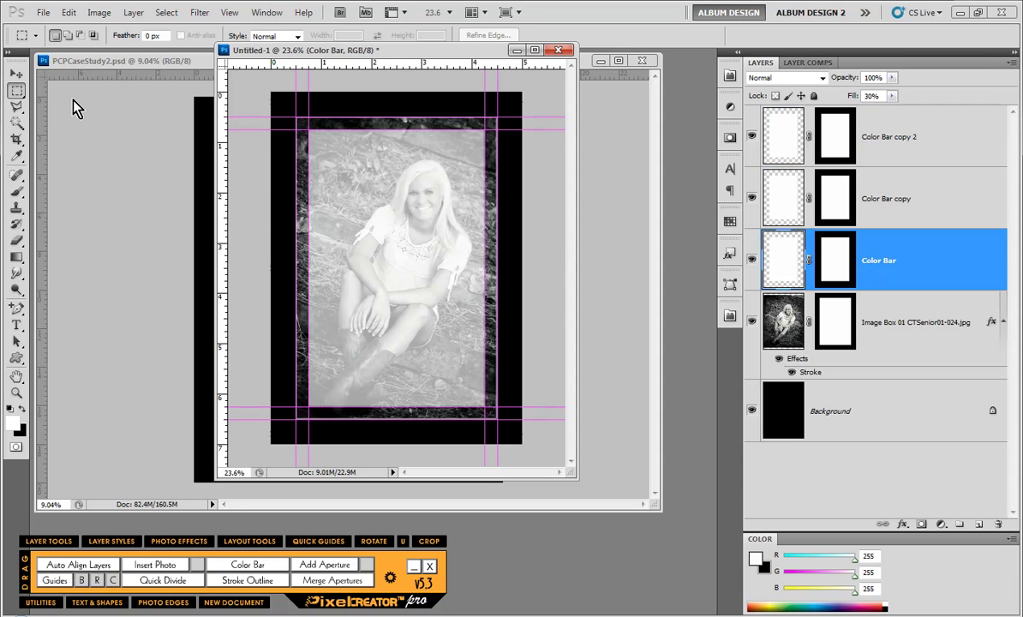
left_click_drag(17, 90, 69, 102)
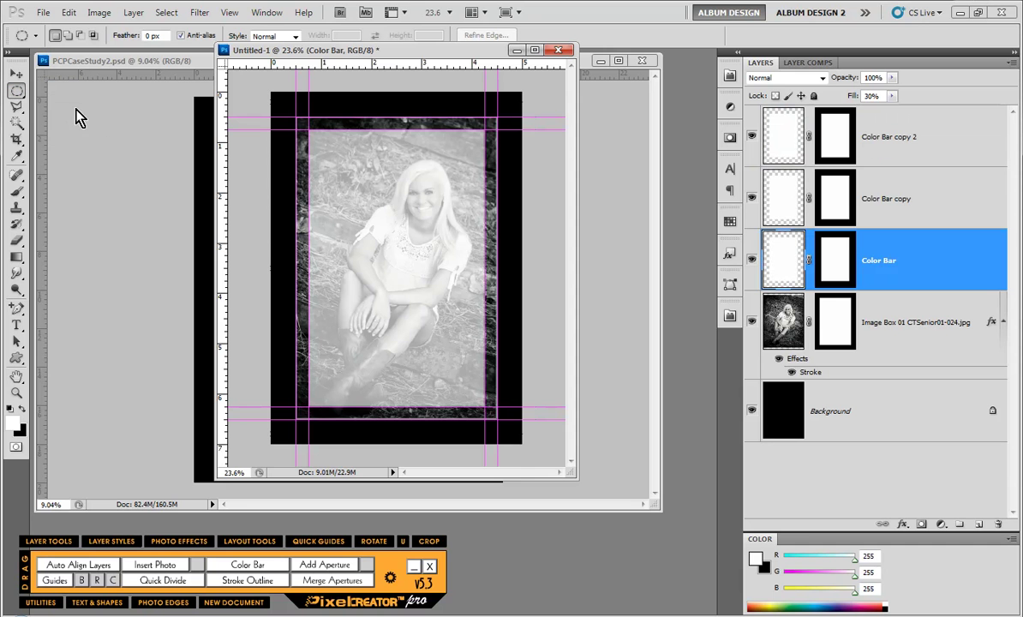
left_click_drag(360, 151, 474, 328)
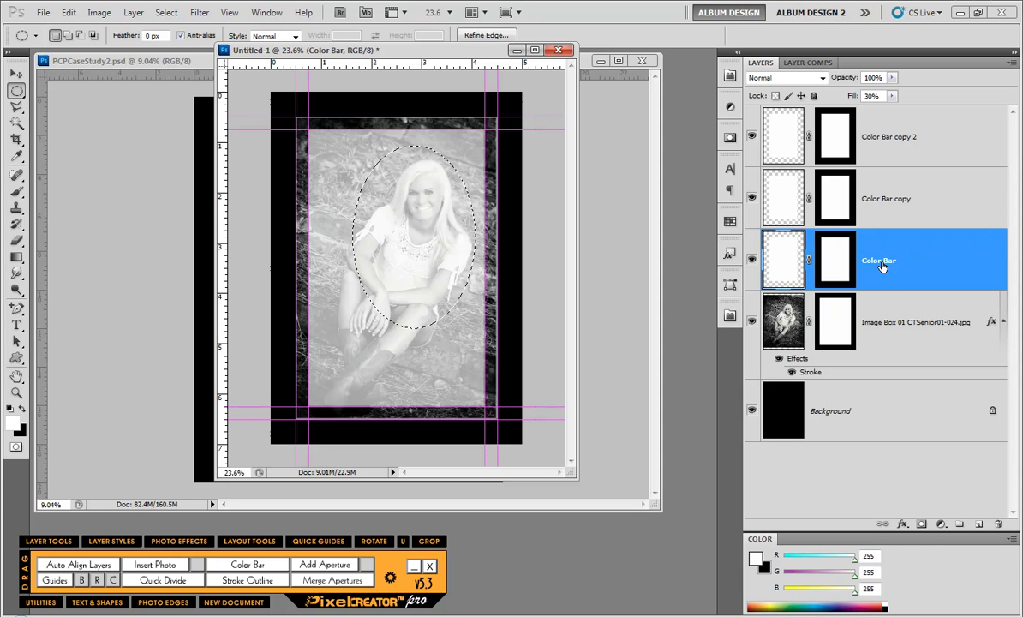
key("Delete")
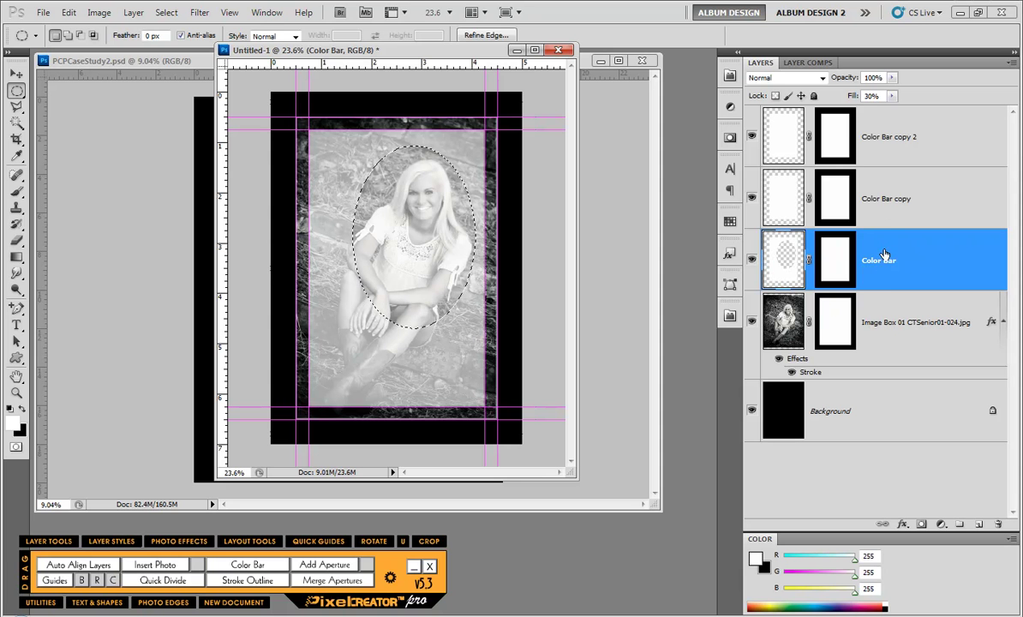
Shift the elliptical selection slightly down and left, and delete that area from the Color Bar copy layer.
left_click(825, 196)
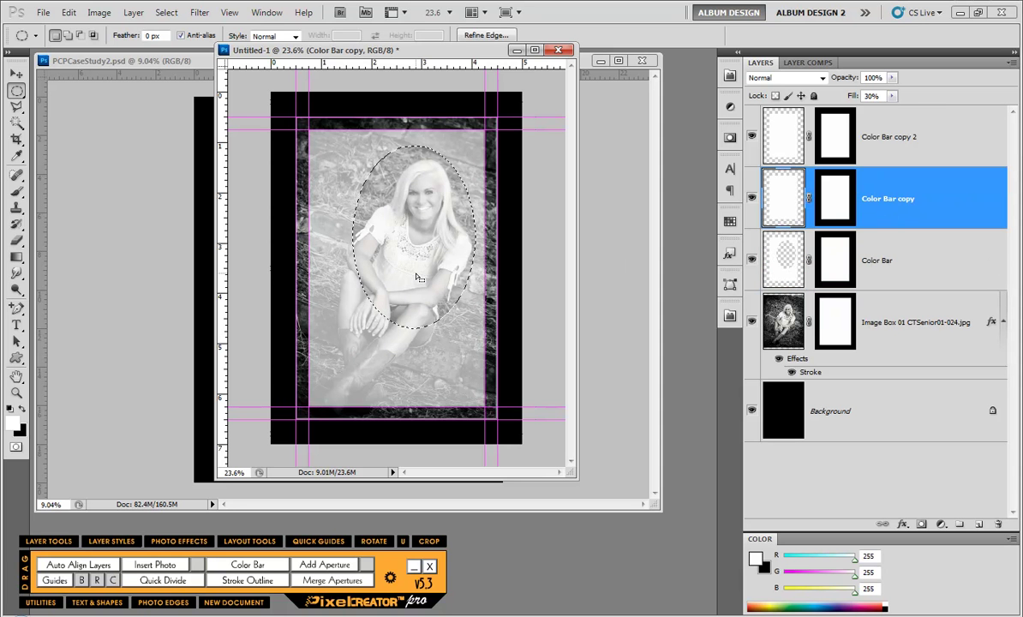
mouse_move(418, 276)
left_mouse_down()
mouse_move(407, 278)
mouse_move(413, 283)
left_mouse_up()
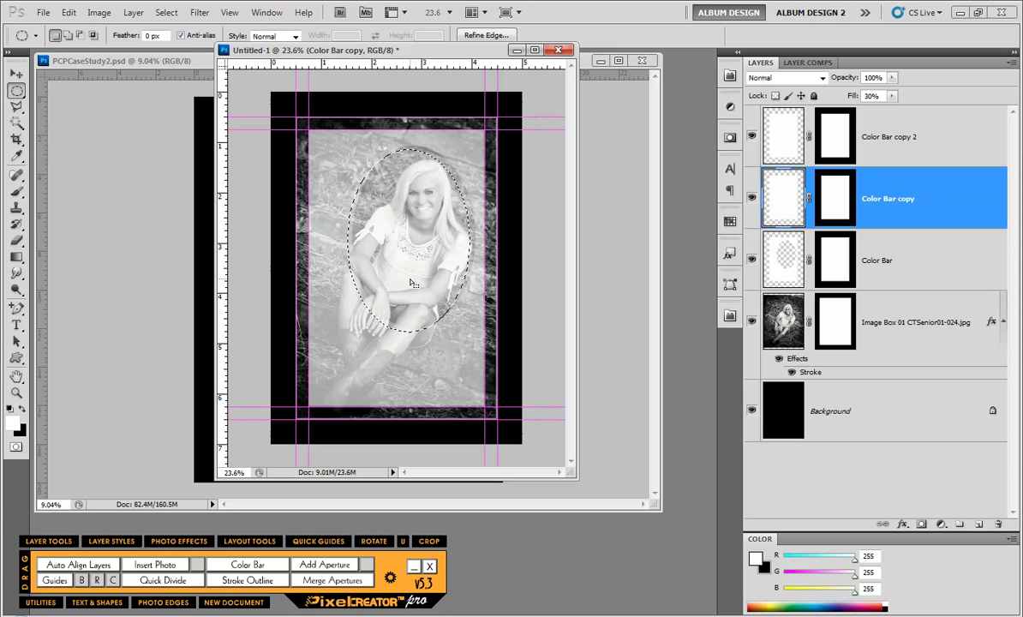
key("Delete")
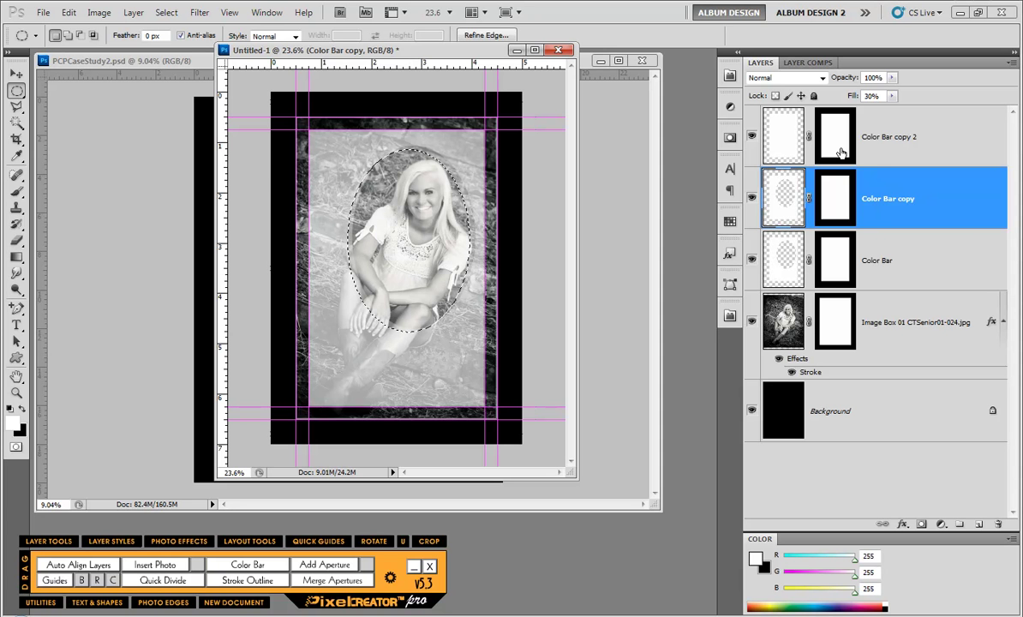
Move the elliptical selection slightly upward, delete that area from the Color Bar copy 2 layer, and deselect.
key("alt+bracketright")
left_click_drag(409, 277, 411, 253)
key("Delete")
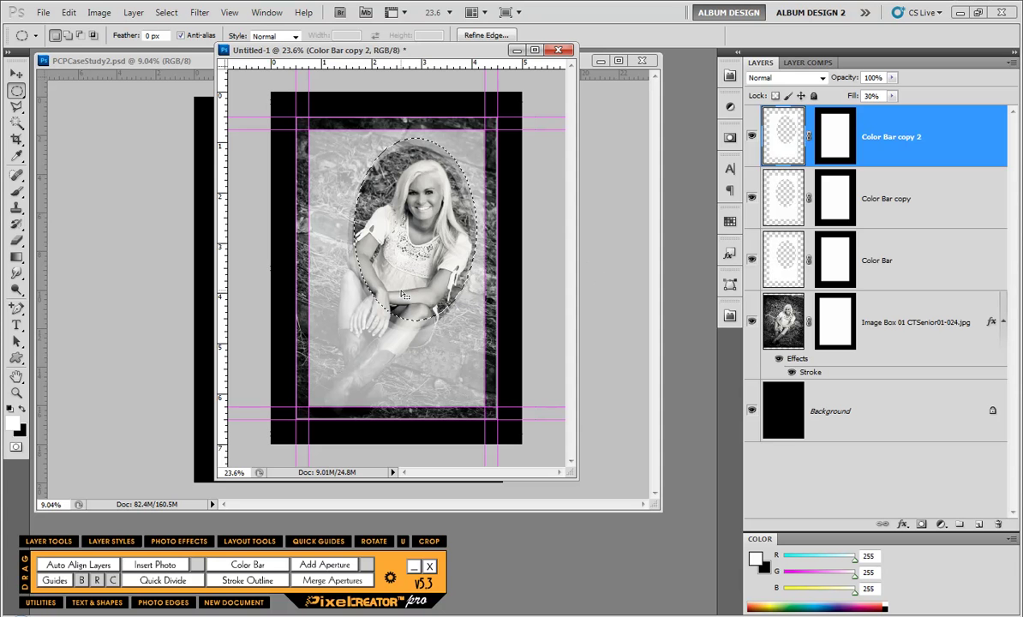
key("ctrl+d")
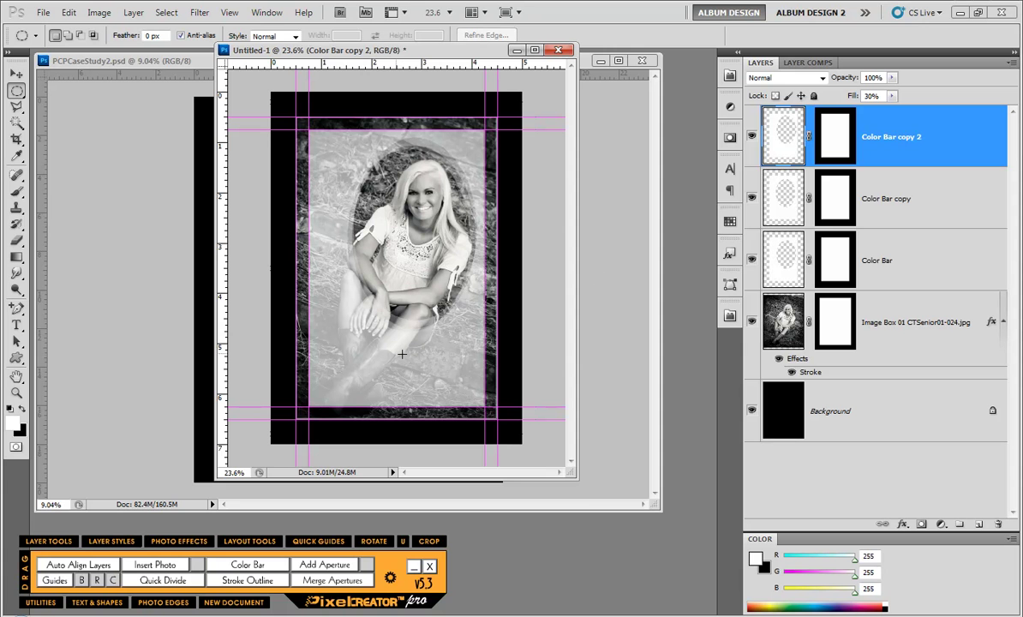
scroll(370, 322, "up", 1)
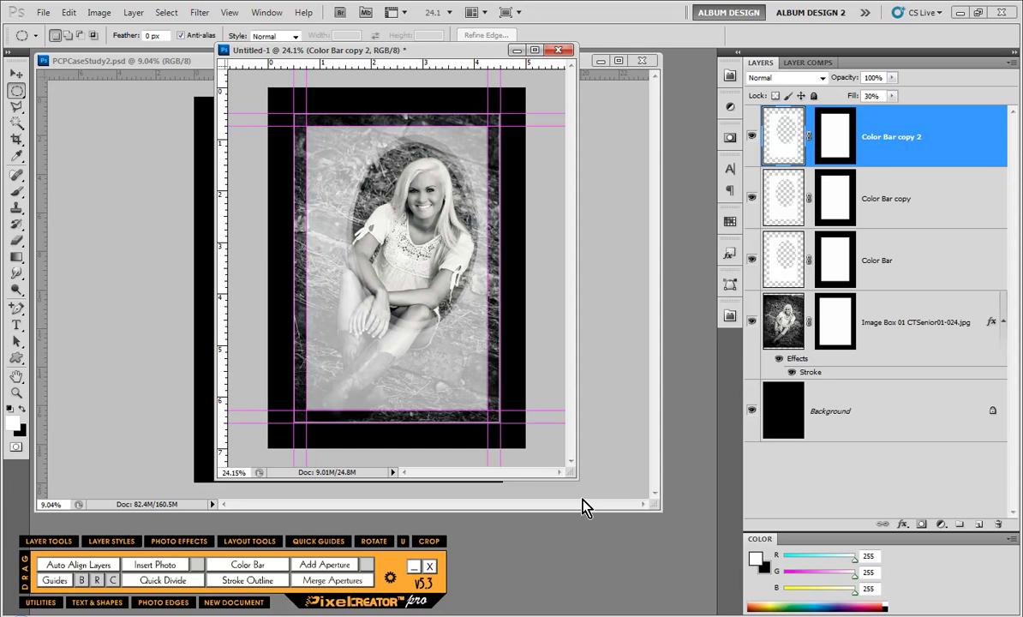
Clear the existing guides and add new guides around the edges of the translucent Color Bar copy 2 panel.
left_click_drag(575, 480, 617, 562)
scroll(385, 439, "up", 1)
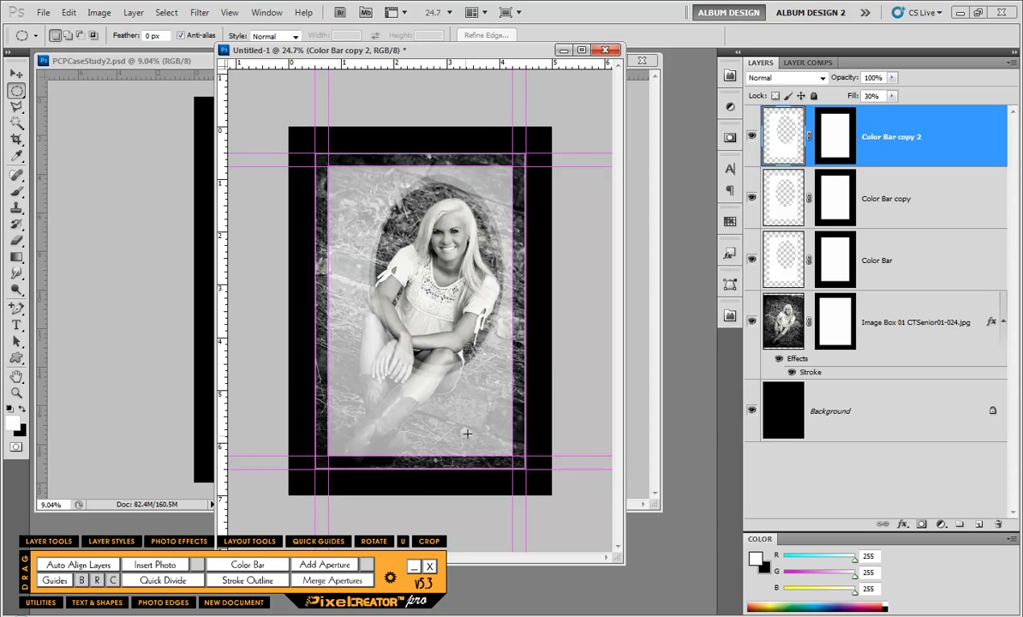
scroll(385, 439, "up", 2)
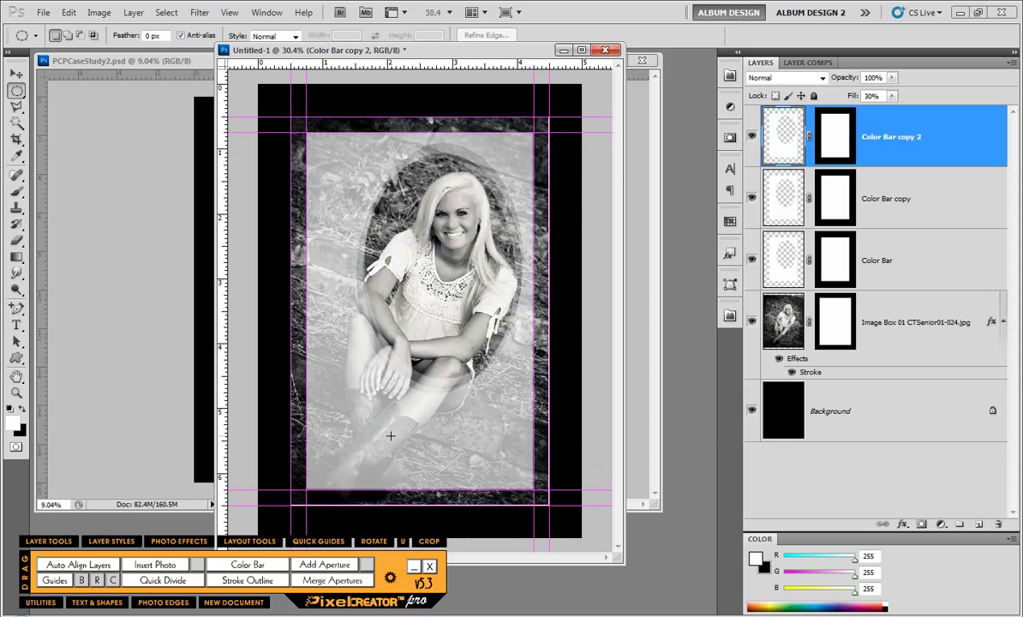
left_click(112, 582)
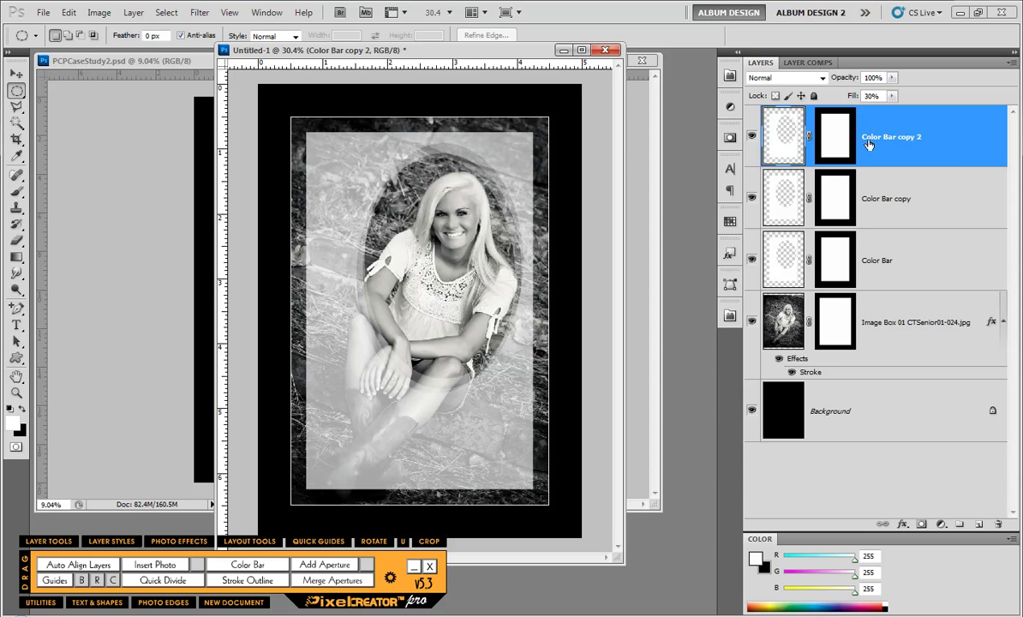
left_click(81, 582)
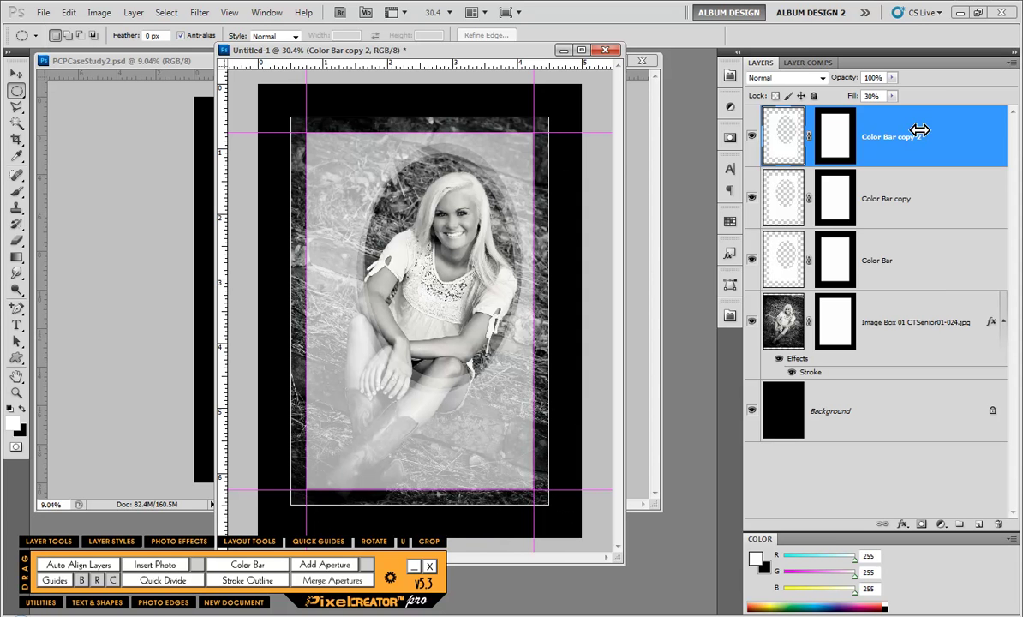
Add a white 5 px inside stroke outline over a rectangle matching the translucent panel, and clear the guides.
left_click_drag(17, 90, 77, 86)
left_click_drag(304, 133, 464, 390)
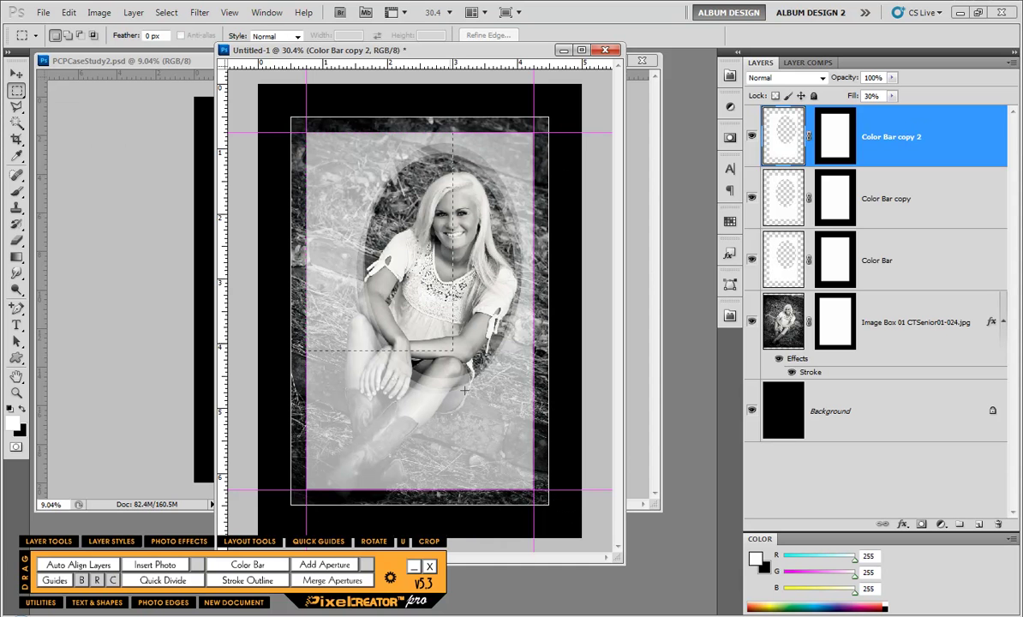
left_click_drag(520, 490, 535, 490)
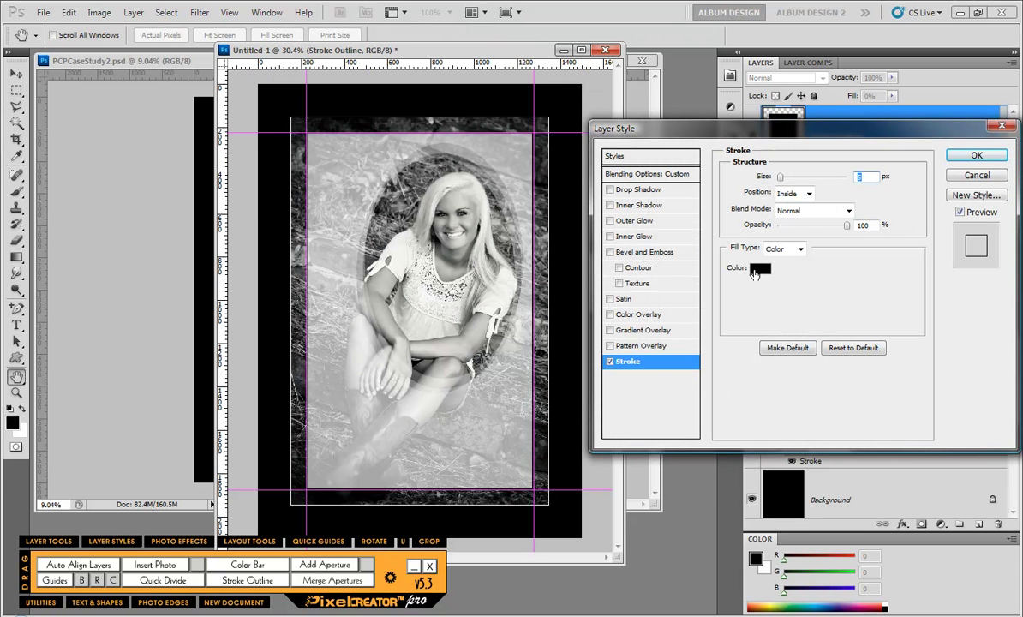
left_click(760, 268)
left_click(555, 262)
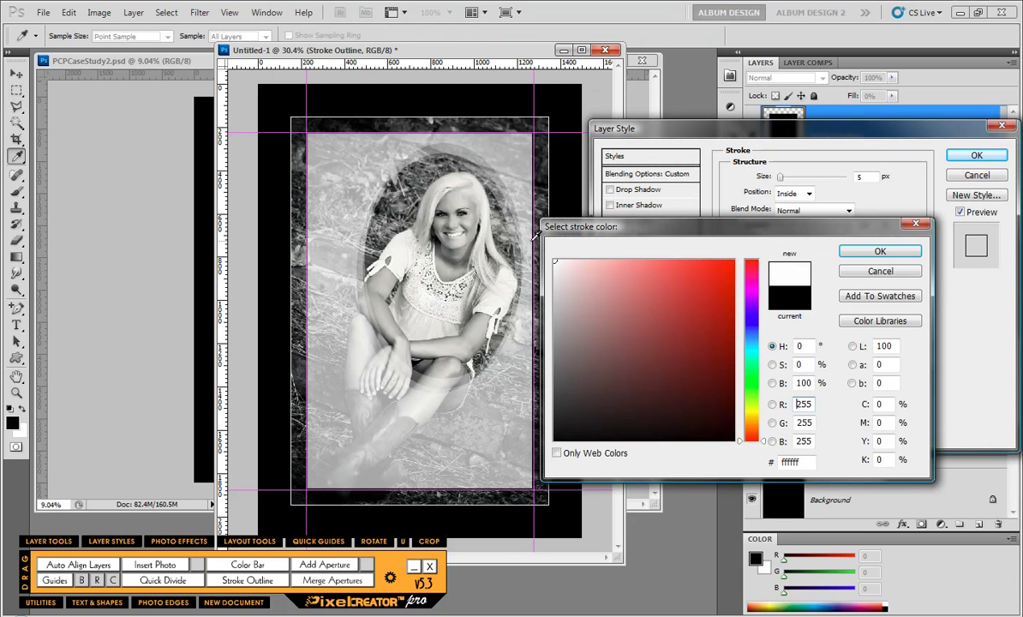
left_click(875, 252)
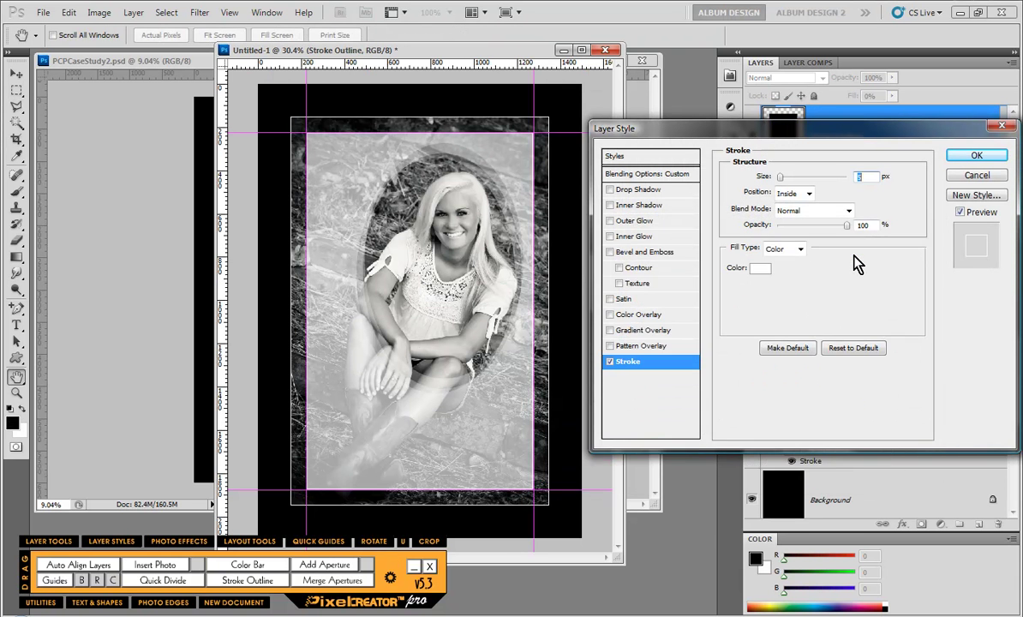
left_click(974, 155)
left_click(114, 580)
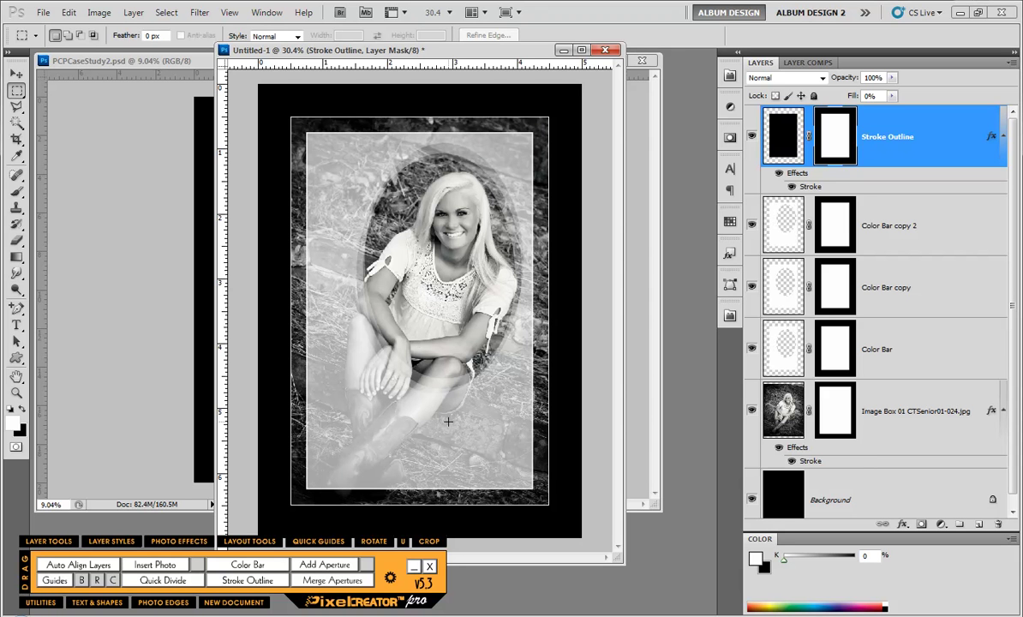
Add the girl's first name in Scriptina at 200 px over the lower-left part of the portrait.
left_click(16, 325)
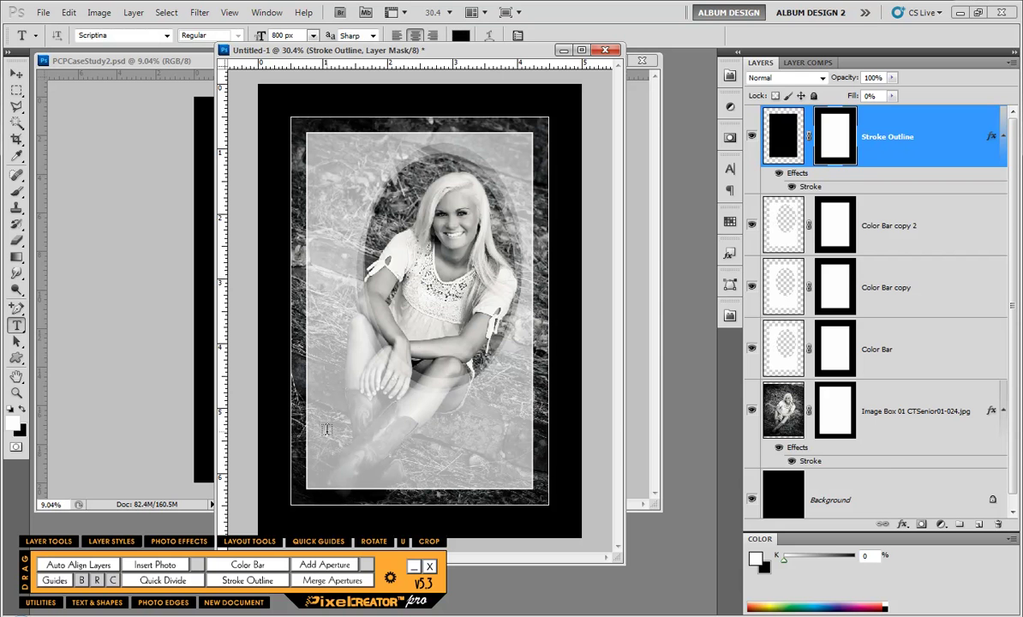
left_click(326, 429)
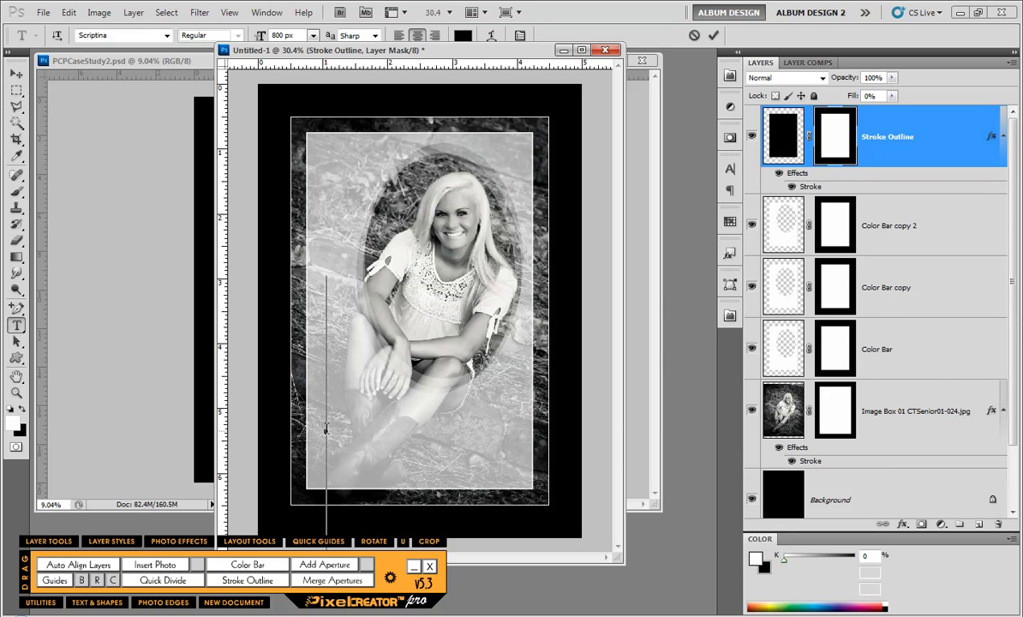
left_click(297, 34)
type("200")
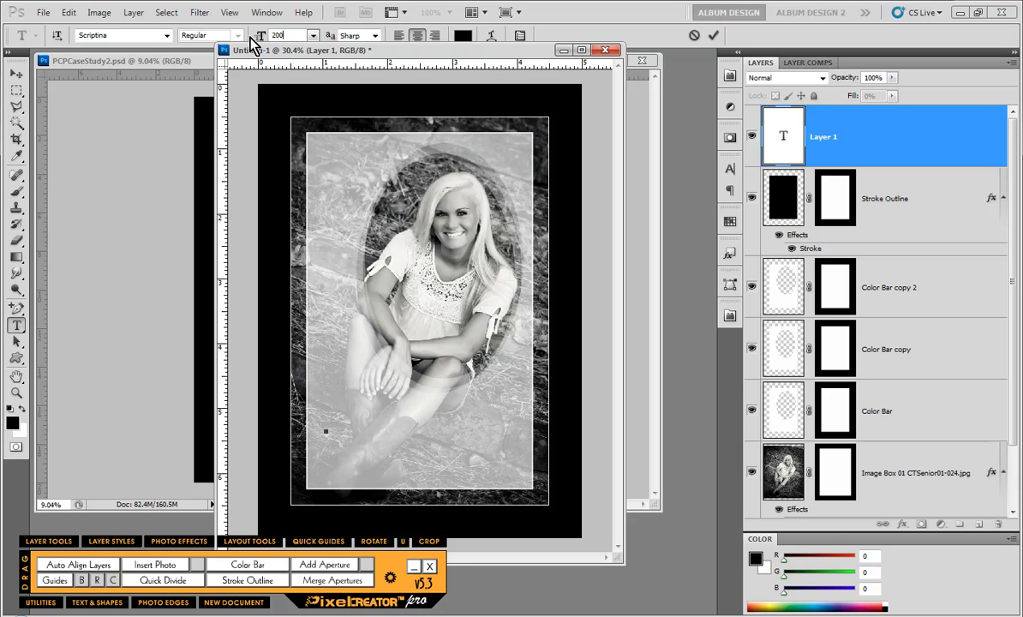
key("Return")
type("Amber")
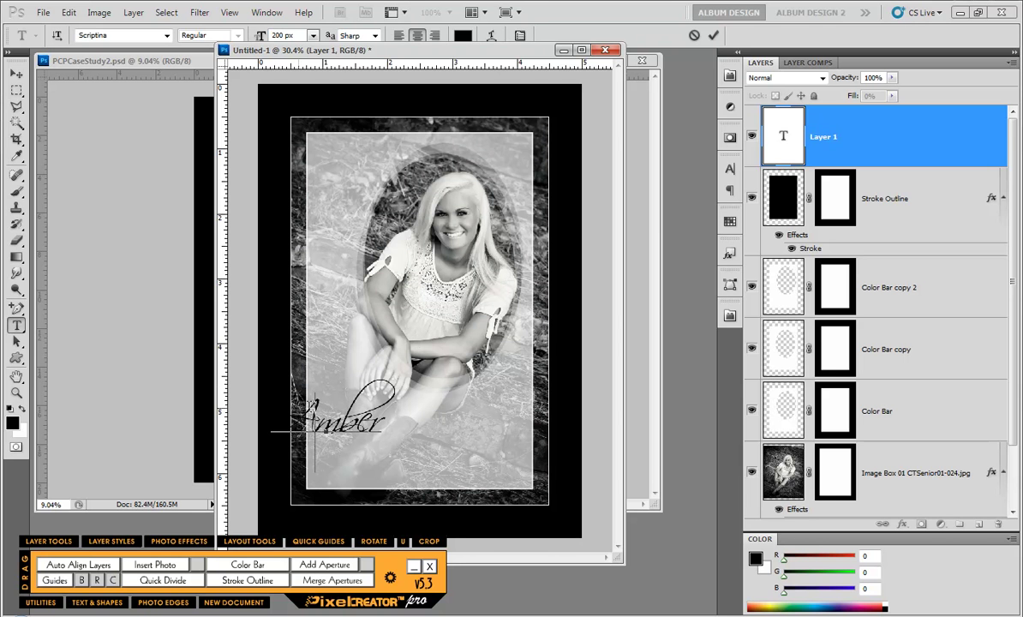
Recolor the name text white (ffffff).
left_click_drag(314, 428, 249, 398)
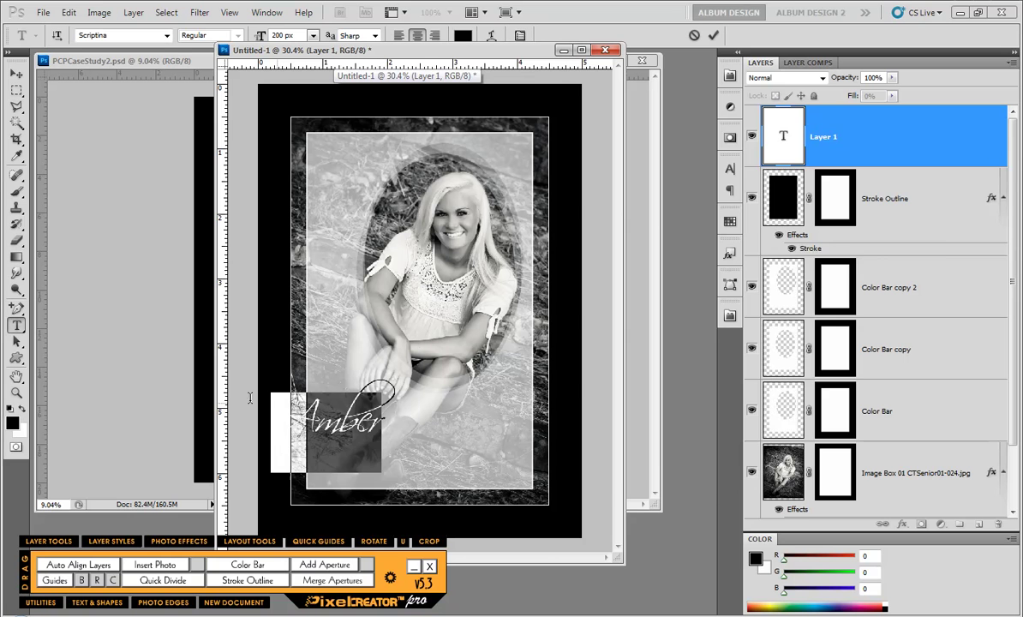
left_click(463, 36)
left_click(554, 261)
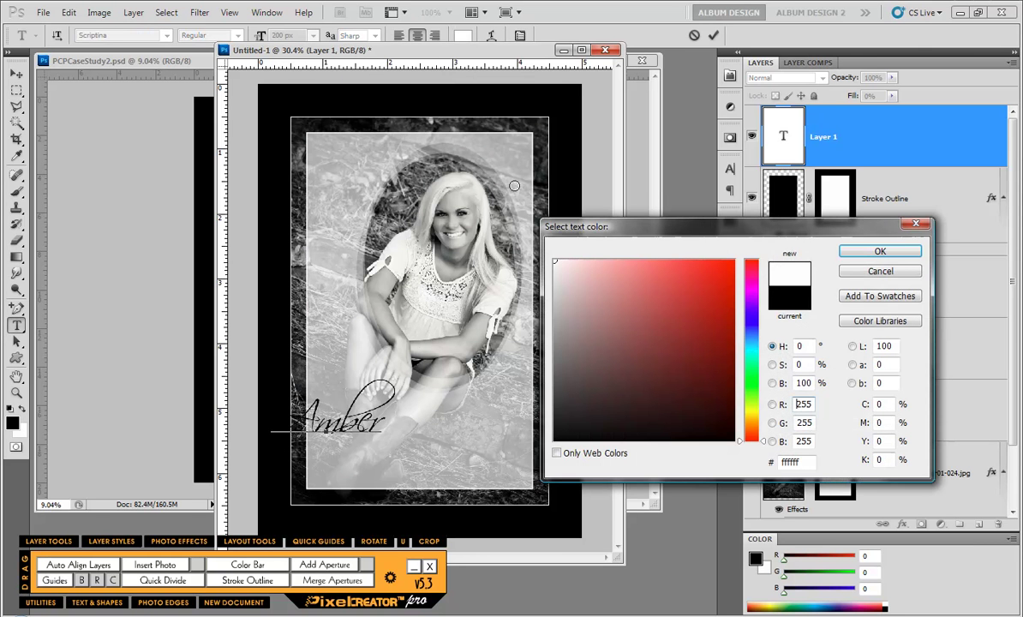
left_click(857, 252)
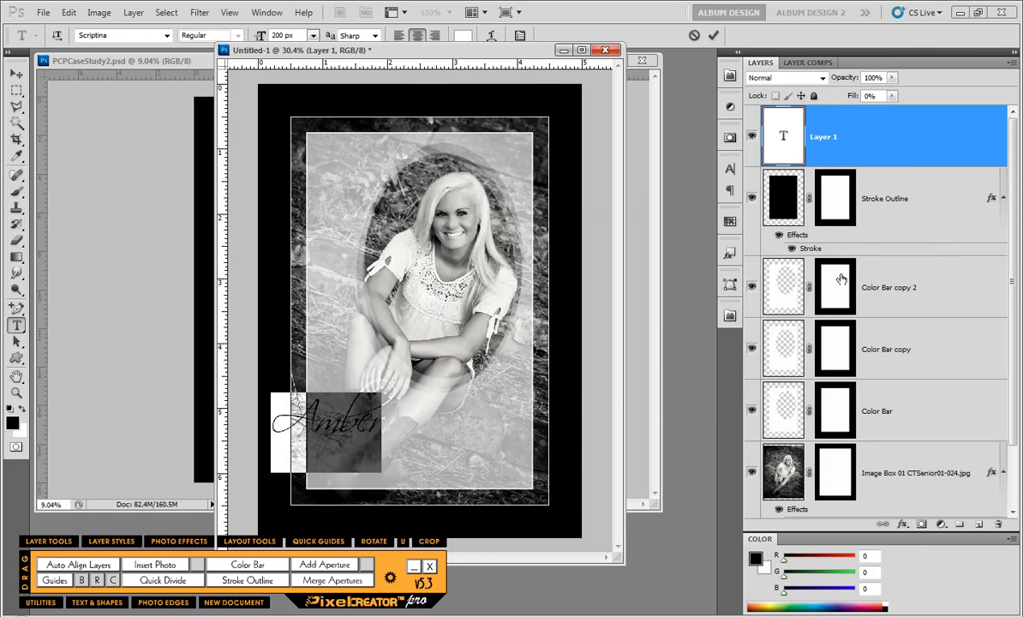
Thicken the name text with a white 3 px outside stroke.
left_click(902, 524)
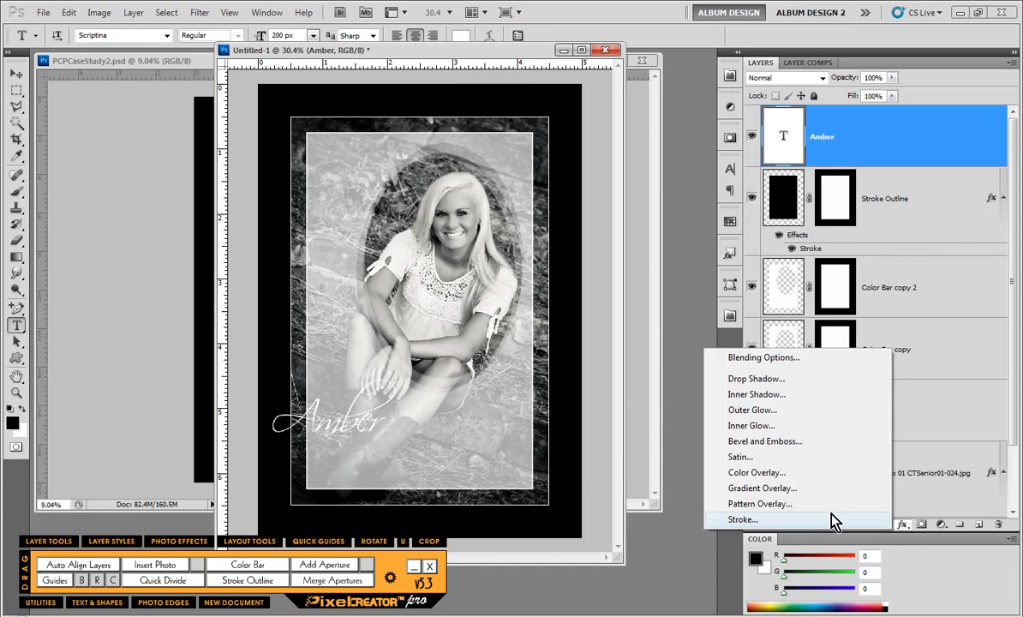
left_click(763, 586)
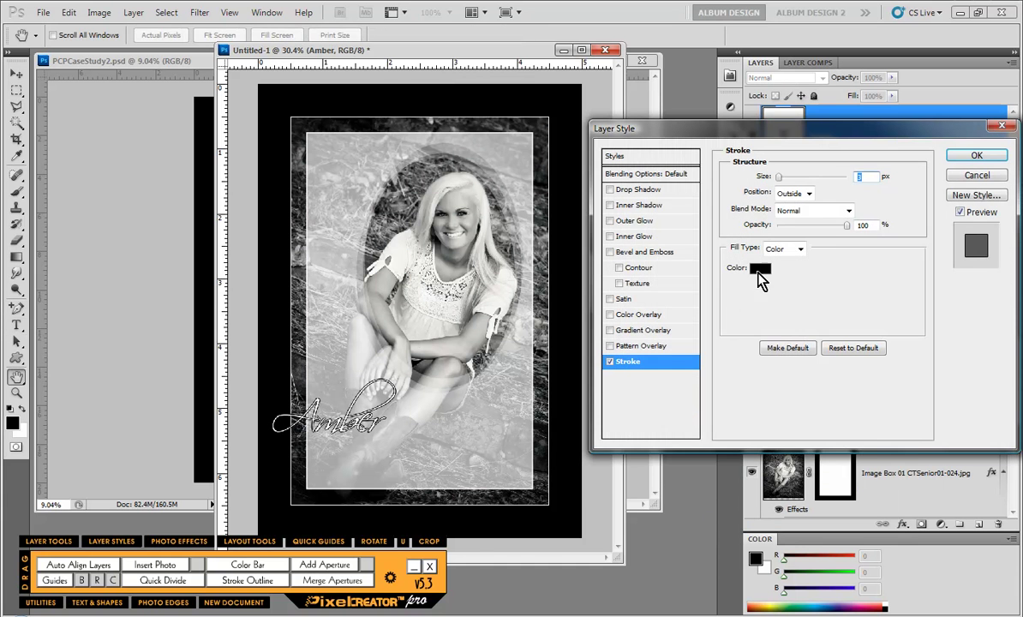
left_click(621, 333)
left_click(555, 261)
left_click(880, 251)
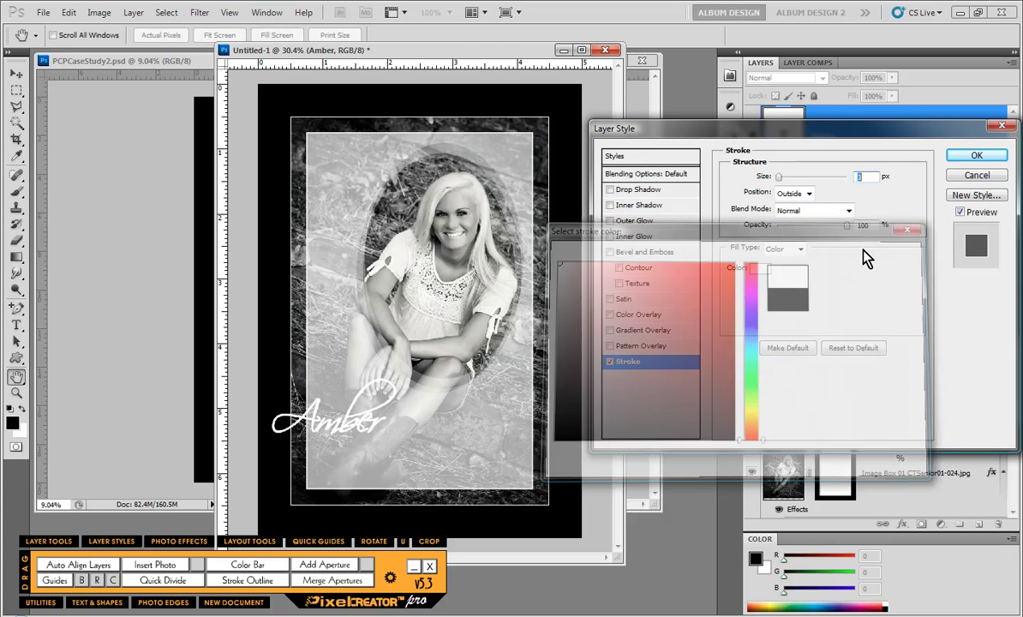
left_click(976, 155)
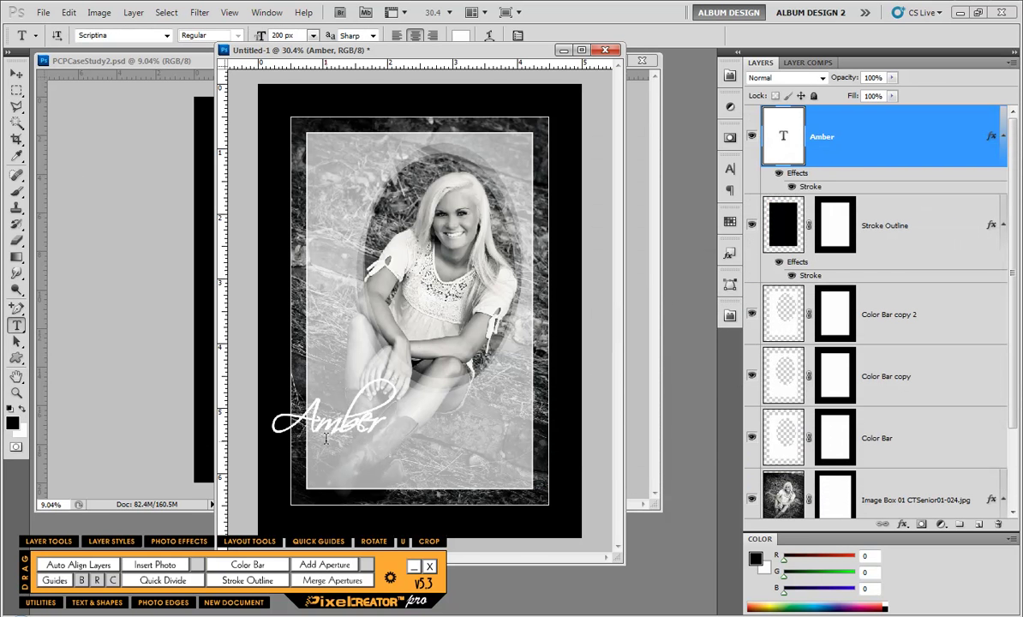
Duplicate the name text layer, replace the copy's text with 2012, and place it just right of the name's lower end.
key("v")
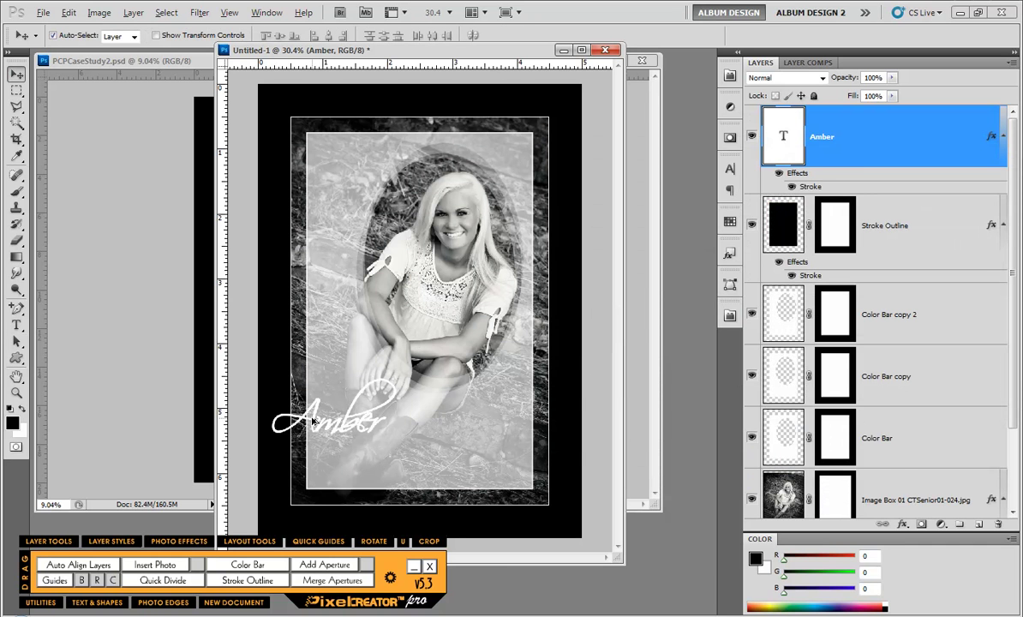
left_click_drag(313, 420, 378, 452)
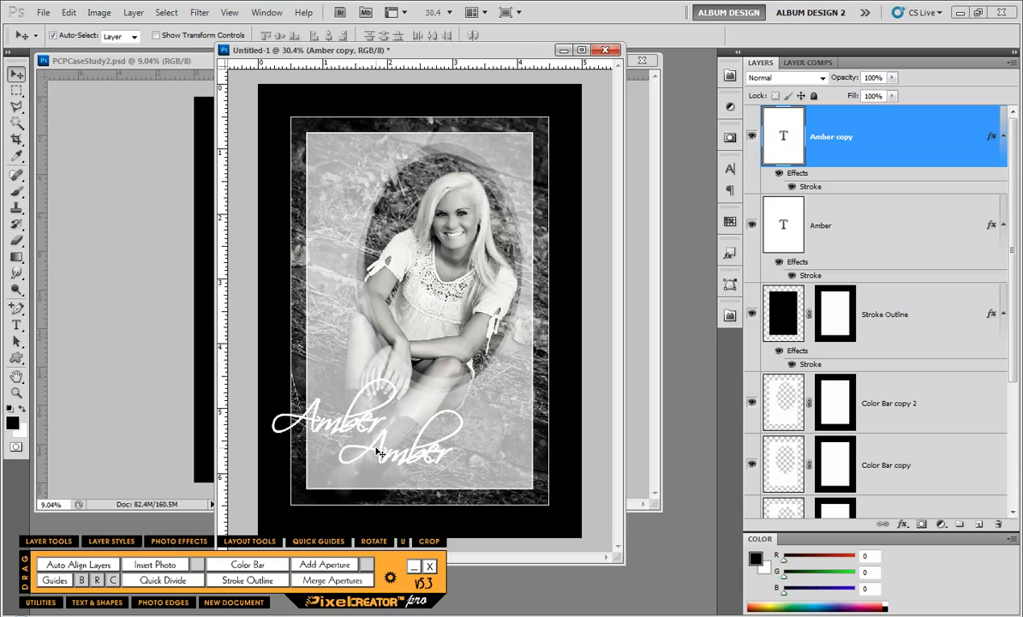
key("t")
double_click(369, 443)
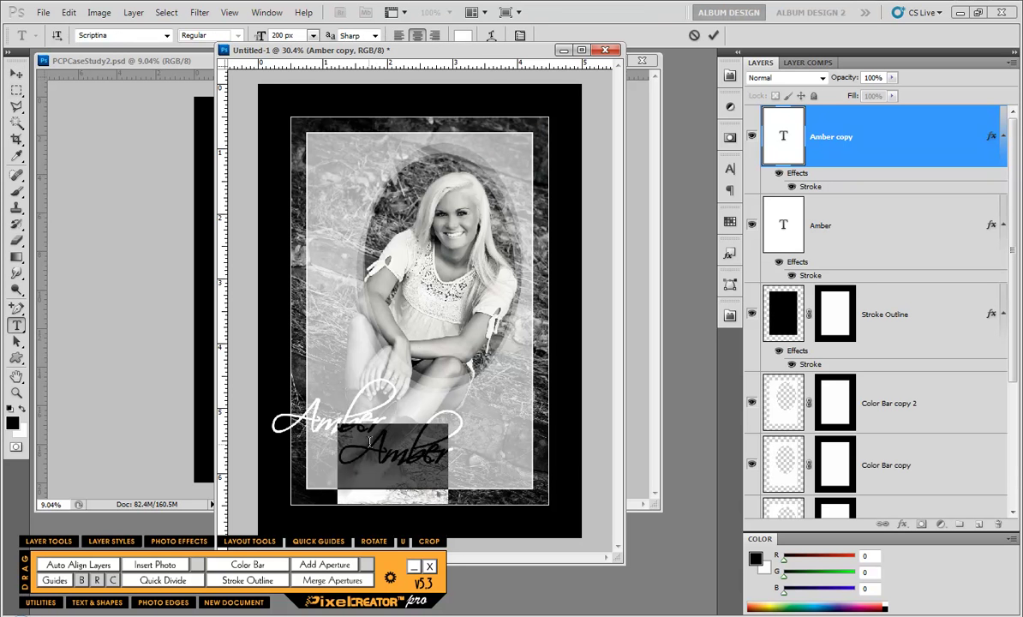
type("2012")
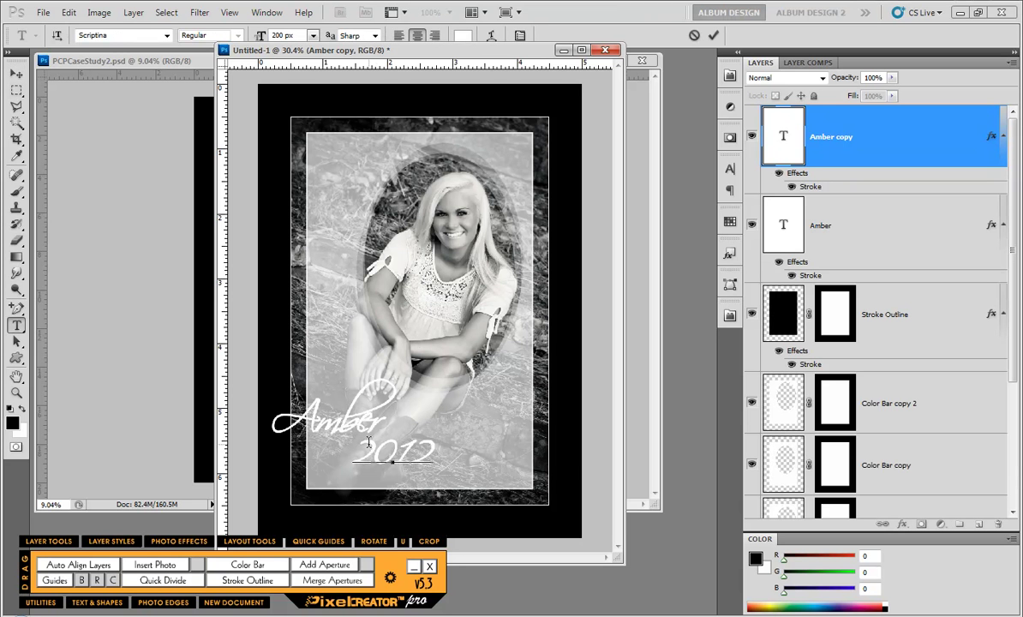
key("ctrl+Return")
key("v")
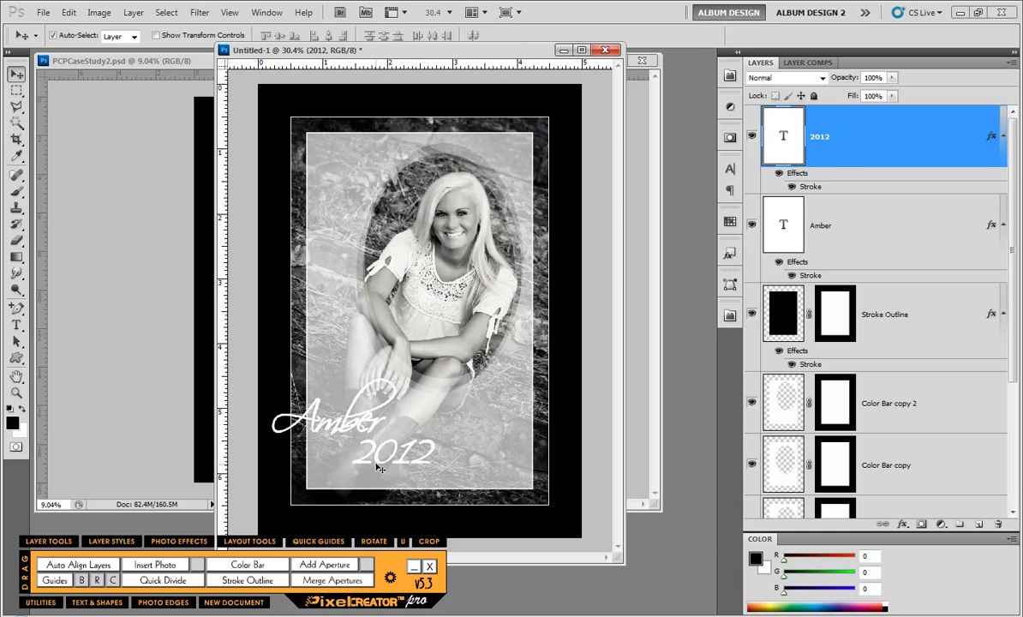
left_click_drag(376, 462, 392, 447)
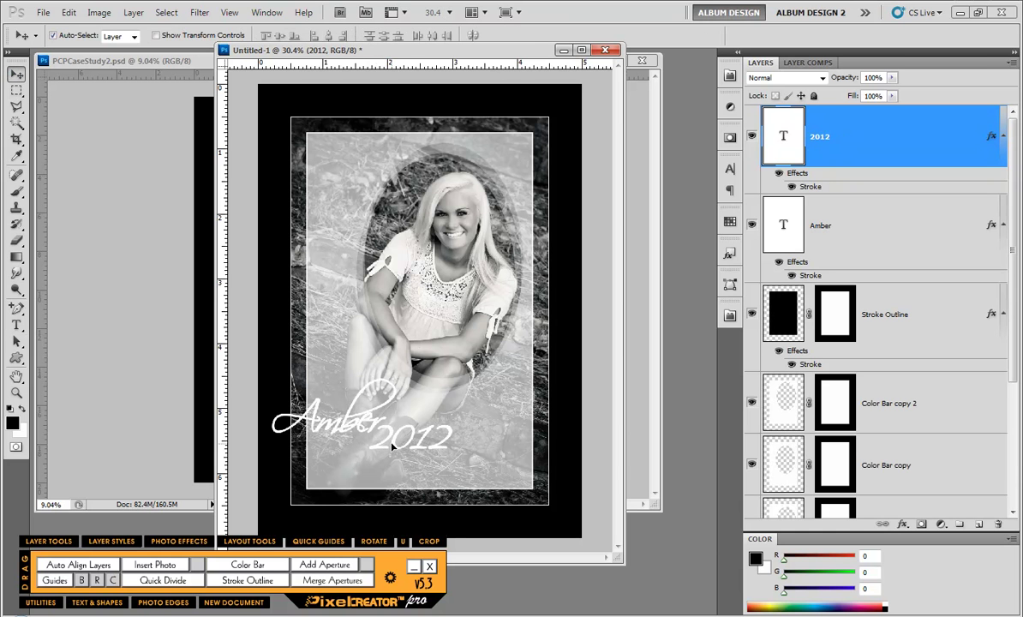
Add a drop shadow to the 2012 text with distance 18 px and size about 16 px.
left_click(902, 524)
left_click(744, 380)
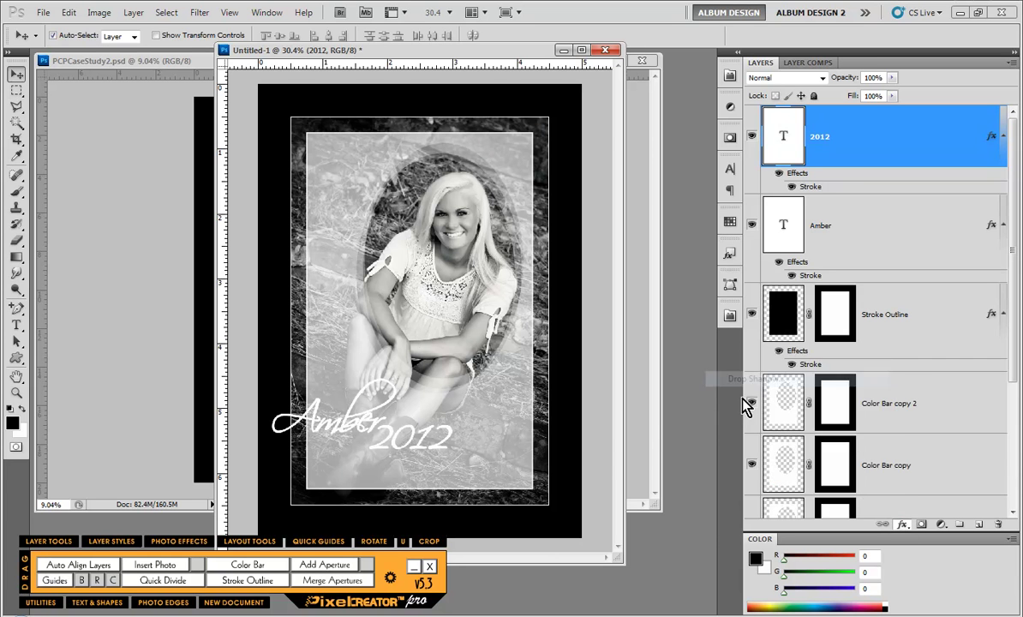
left_click_drag(782, 236, 789, 268)
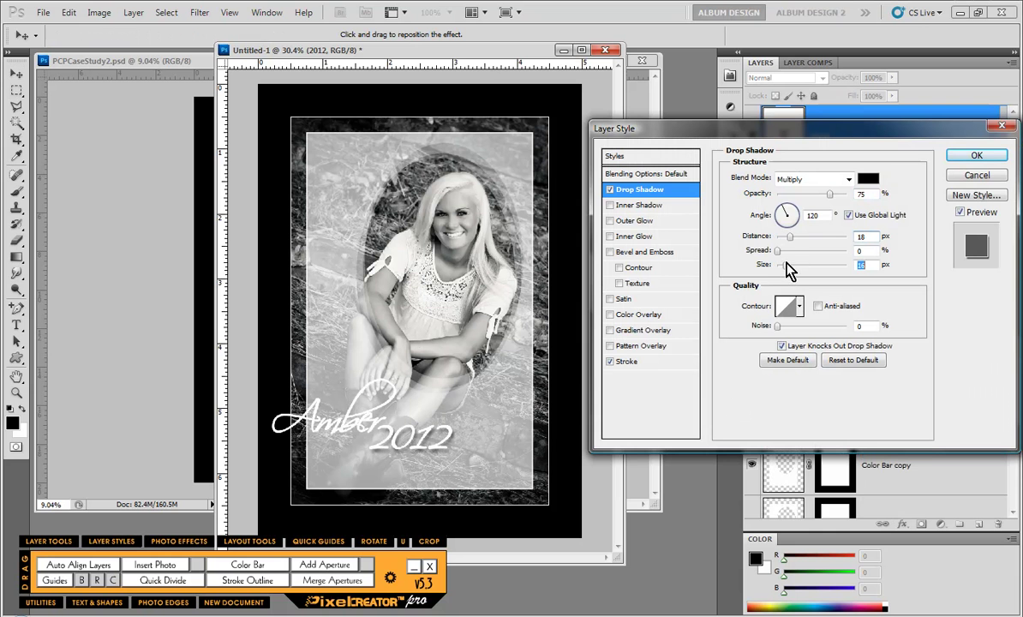
left_click(977, 155)
Copy the 2012 layer's style and paste it onto the name text layer.
right_click(833, 120)
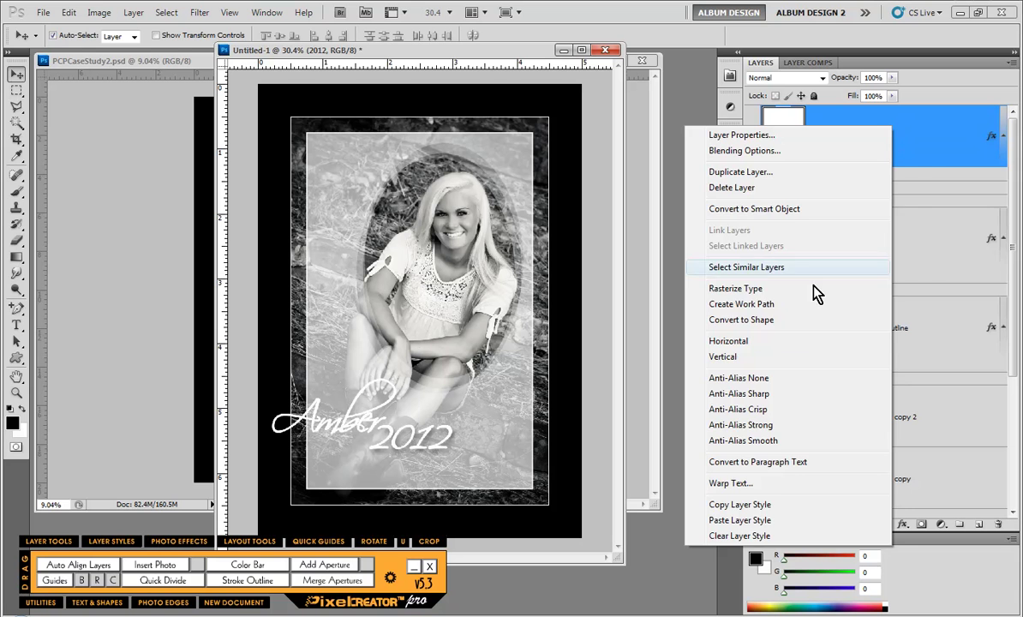
left_click(788, 506)
left_click(823, 240)
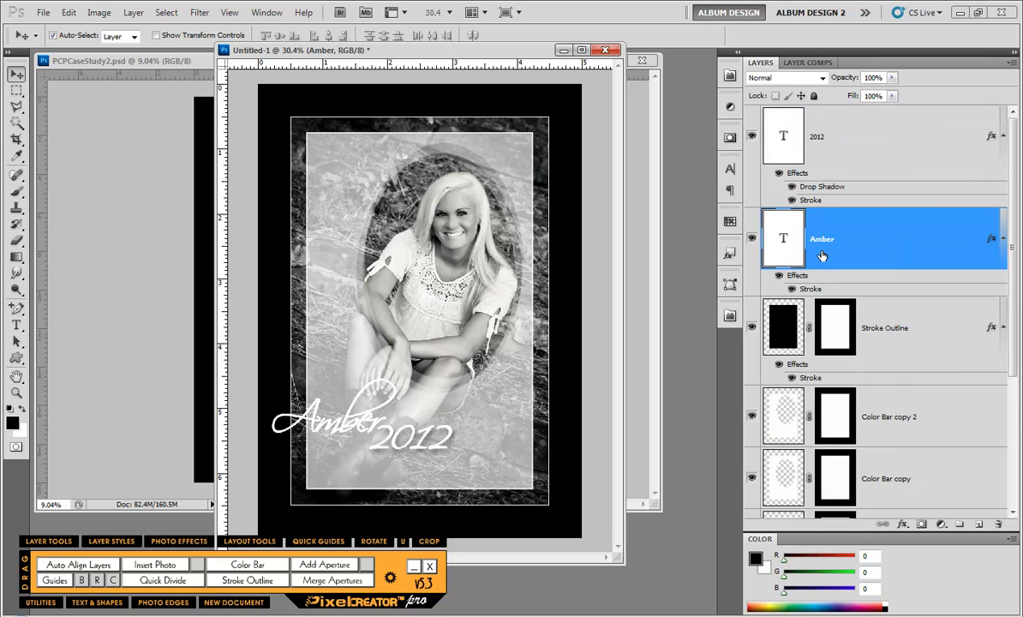
right_click(840, 248)
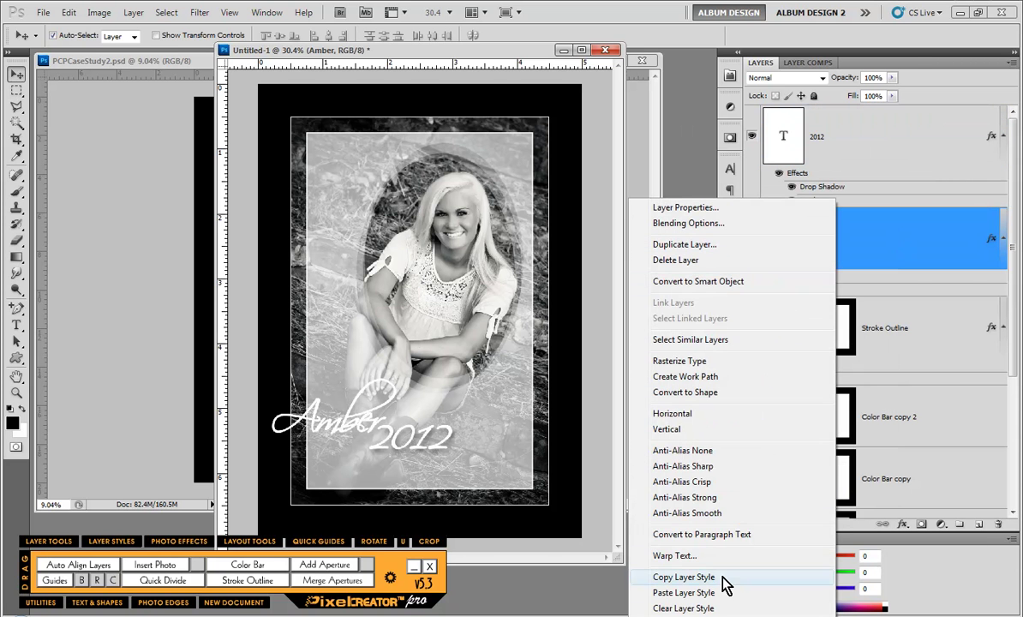
left_click(718, 596)
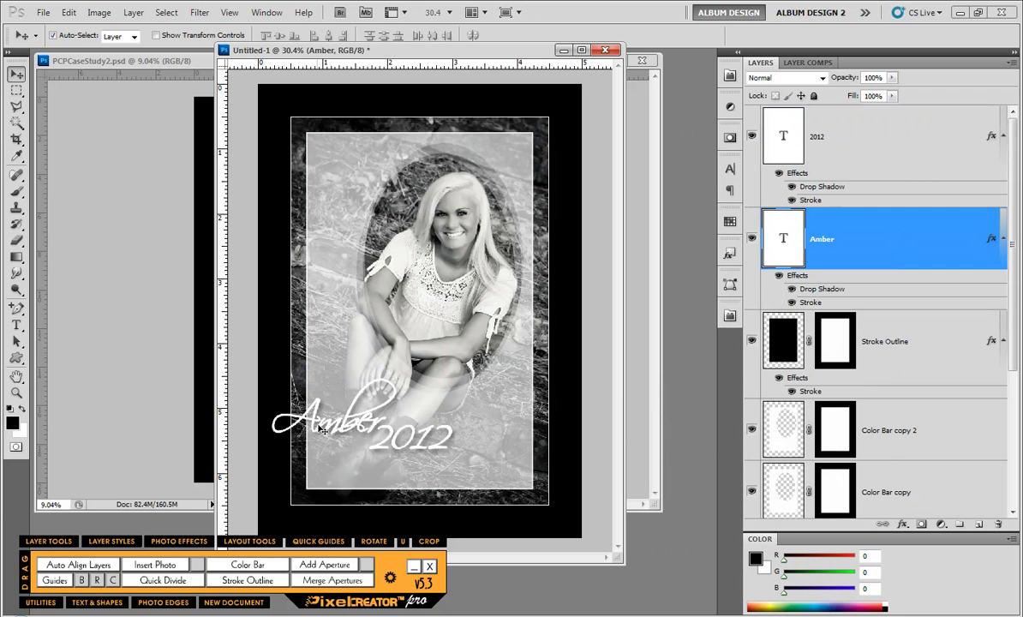
Draw the floral ornament as a custom shape about 2 inches wide just below the name and recolor it white (ffffff).
left_click(14, 364)
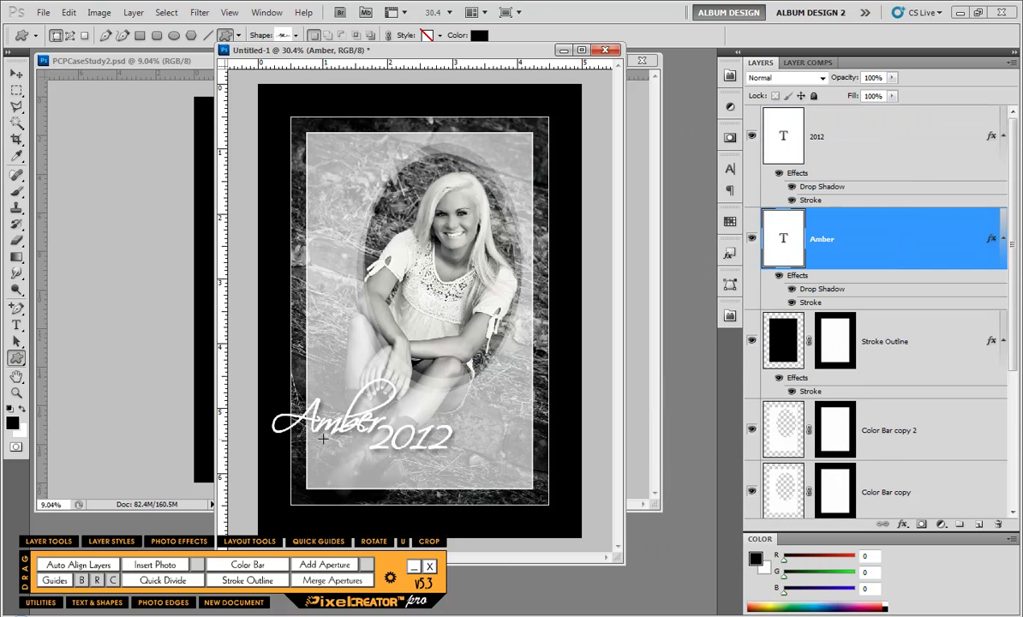
left_click_drag(268, 445, 396, 485)
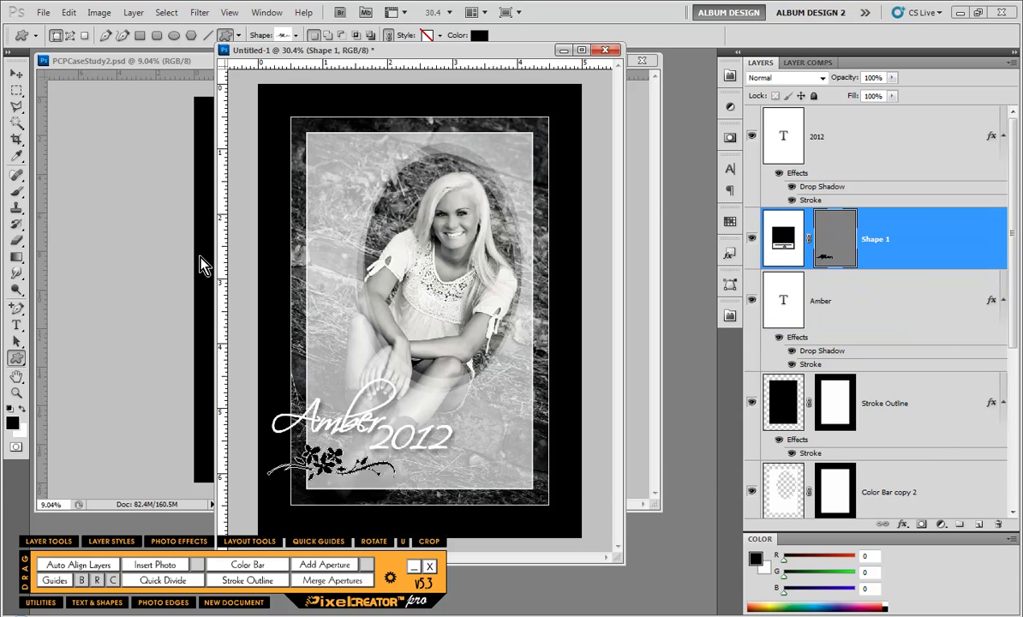
double_click(787, 244)
left_click(555, 261)
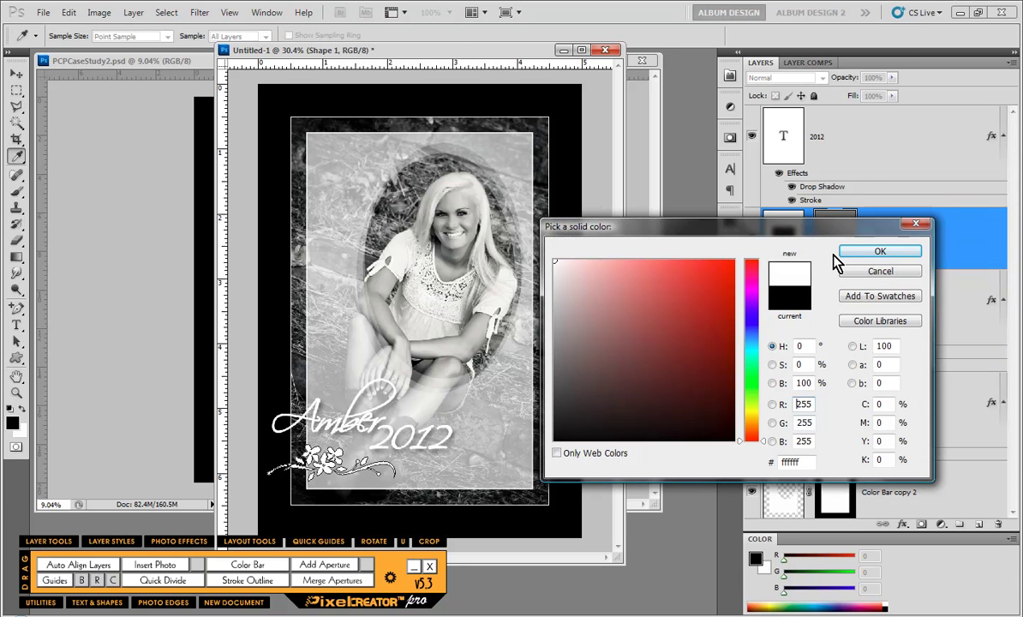
left_click(857, 252)
Paste the copied layer style onto the floral shape layer and remove its stroke effect, keeping only the drop shadow.
right_click(836, 224)
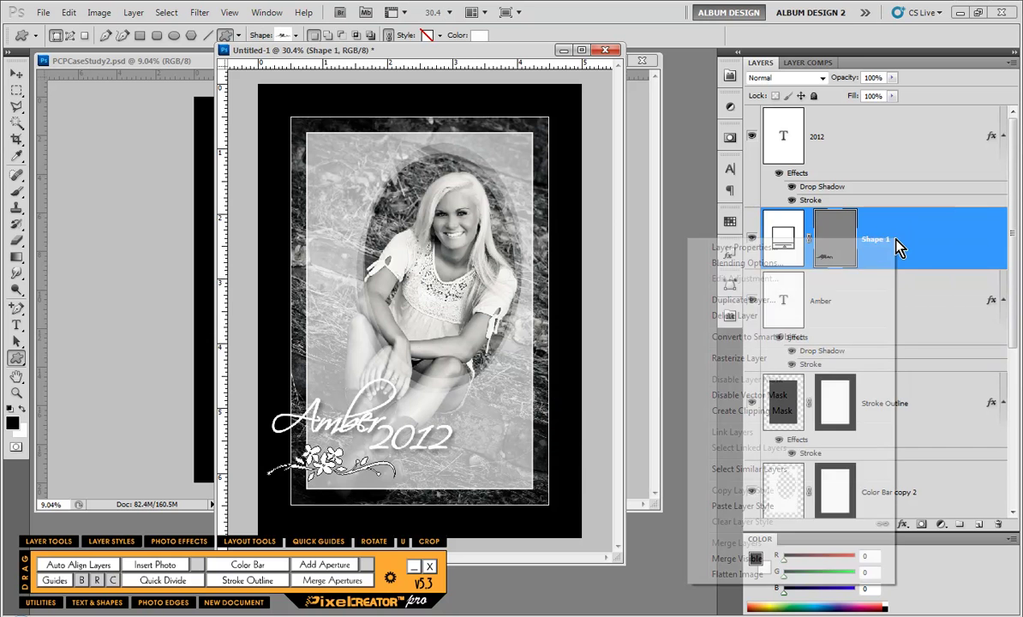
left_click(728, 473)
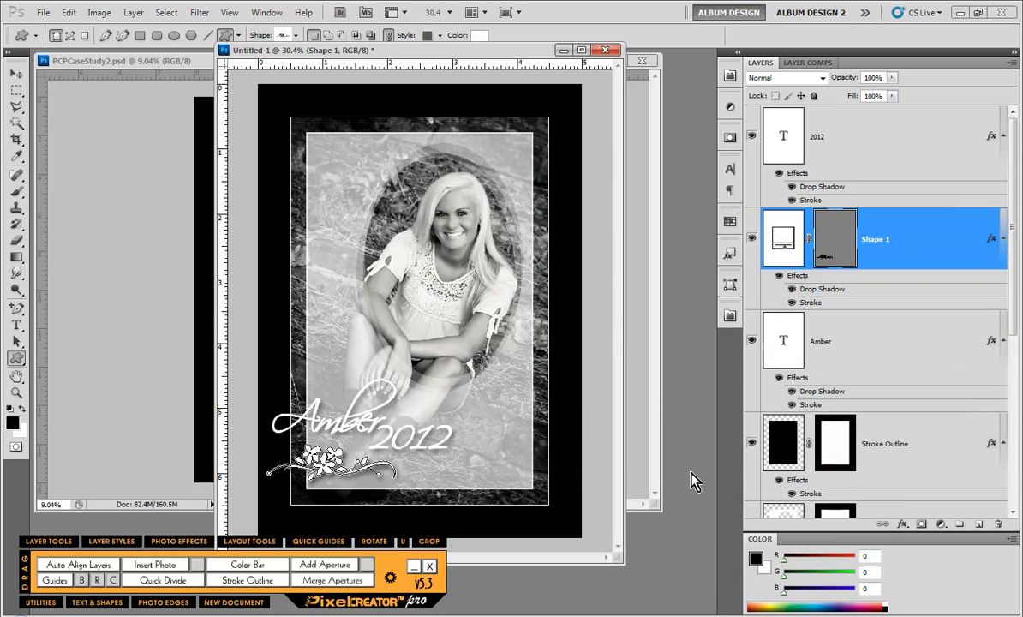
mouse_move(813, 308)
left_mouse_down()
mouse_move(874, 377)
mouse_move(943, 484)
mouse_move(996, 526)
left_mouse_up()
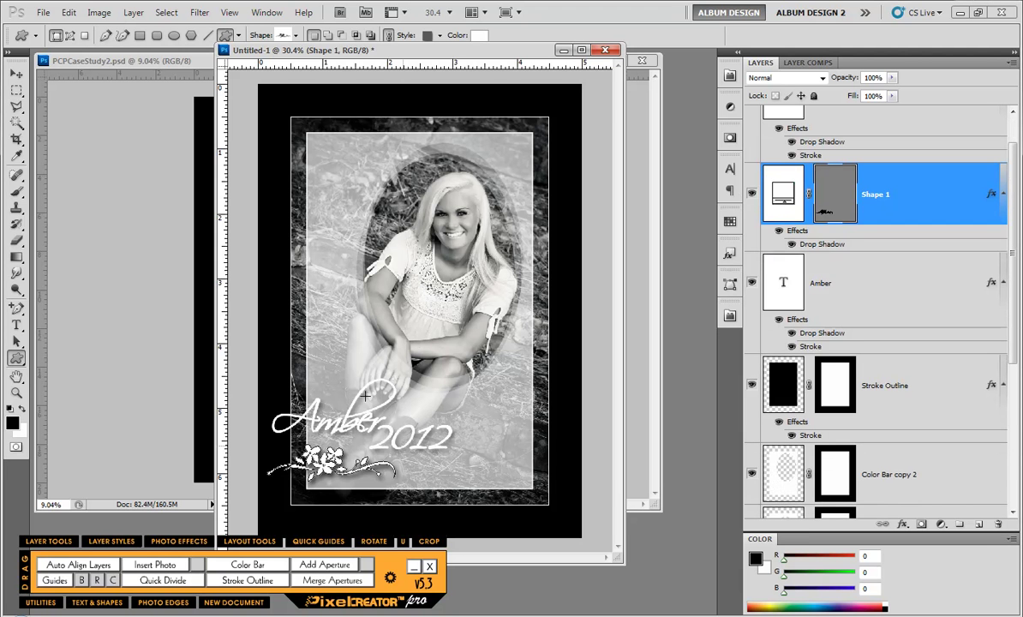
Move the floral ornament up so it tucks under the name, and stack its layer directly below the name text layer.
left_click(16, 74)
left_click(494, 533)
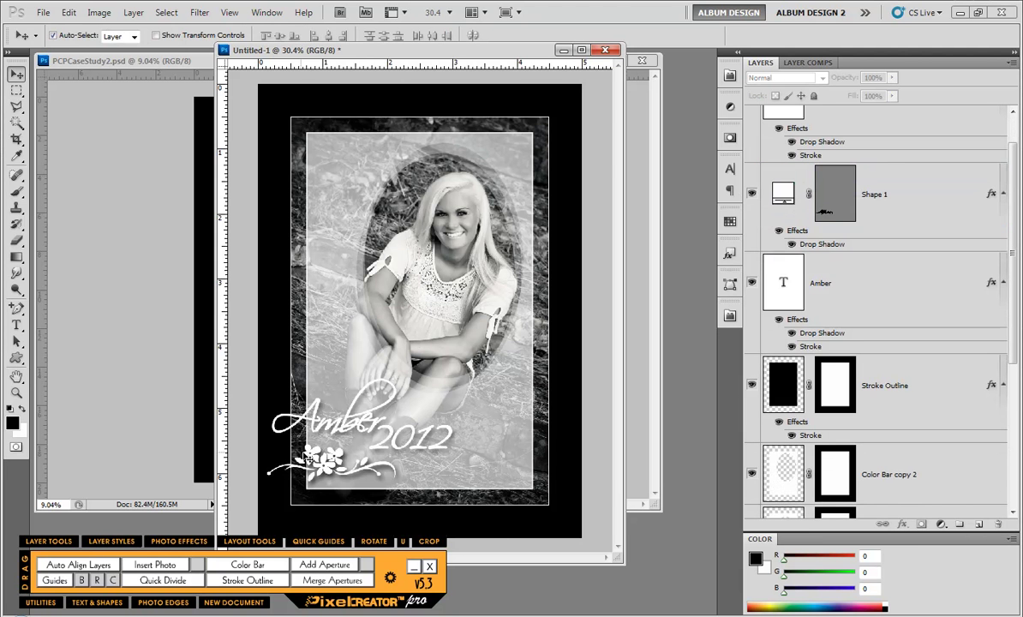
left_click_drag(341, 461, 344, 444)
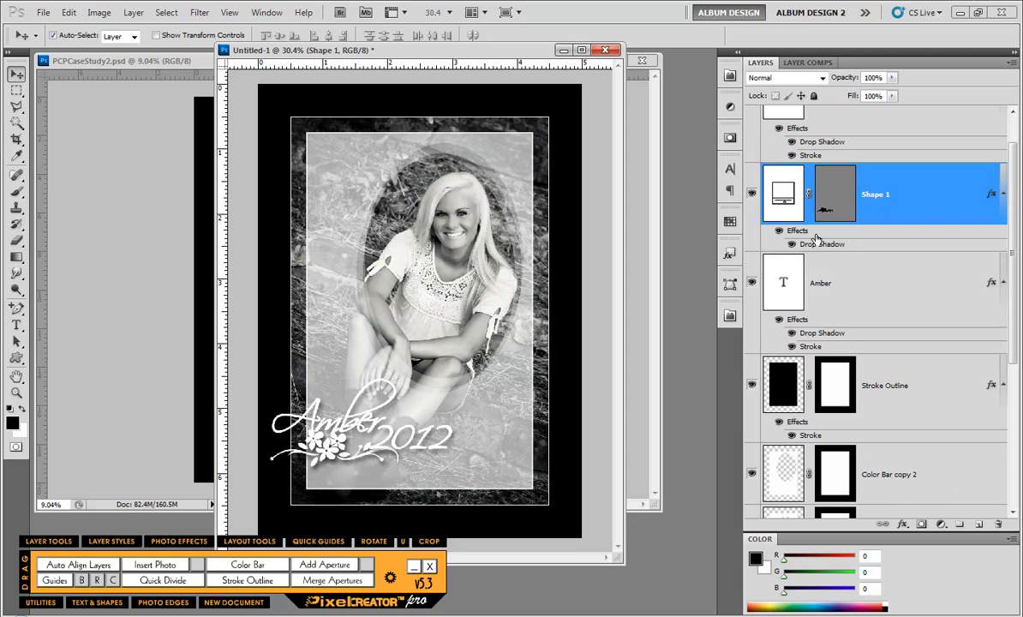
left_click_drag(857, 213, 900, 300)
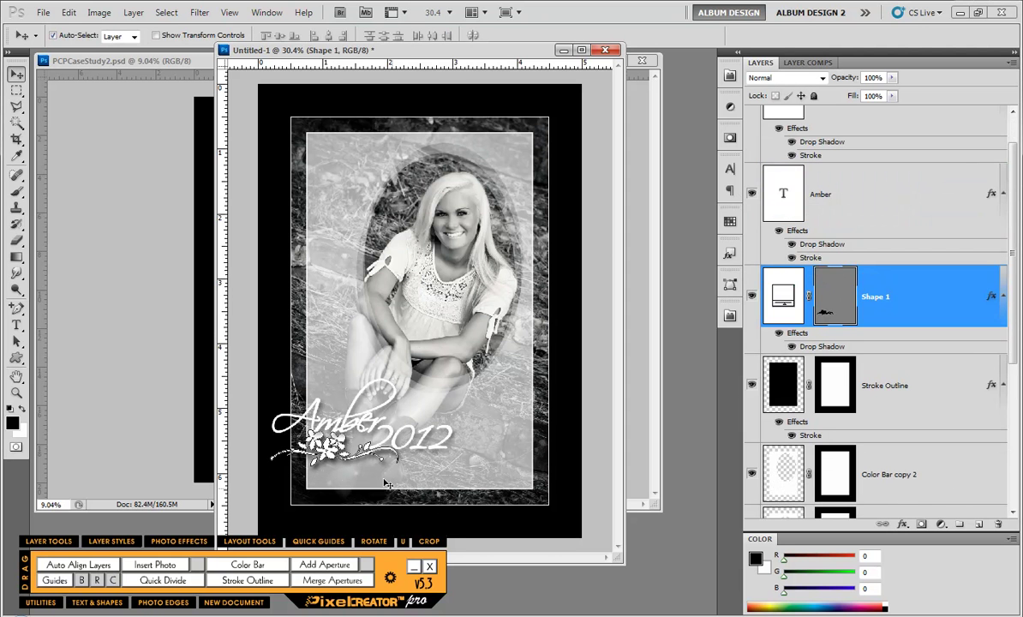
left_click(278, 496)
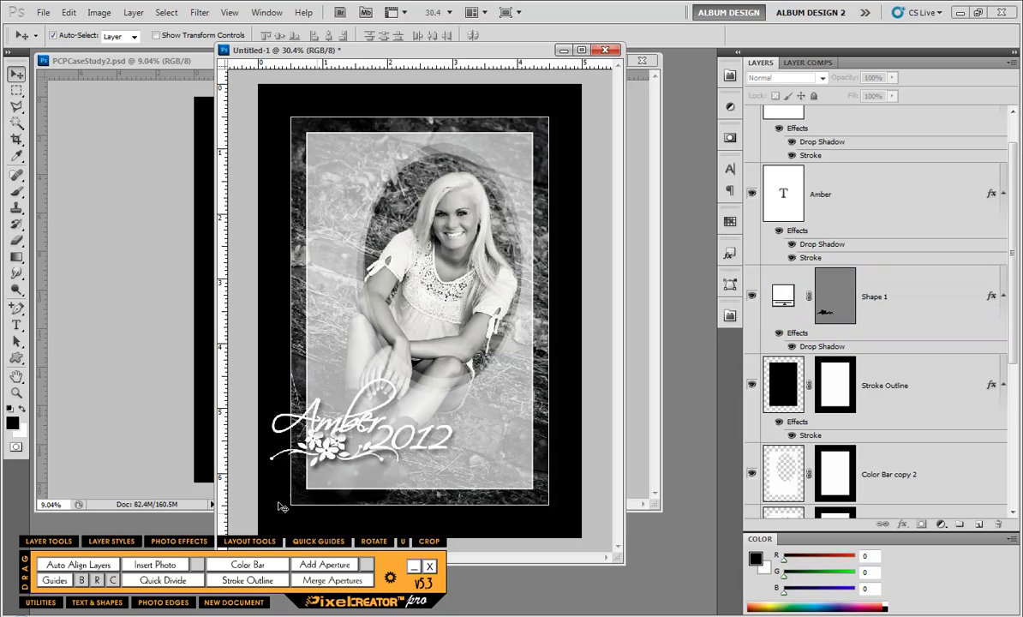
left_click(334, 460)
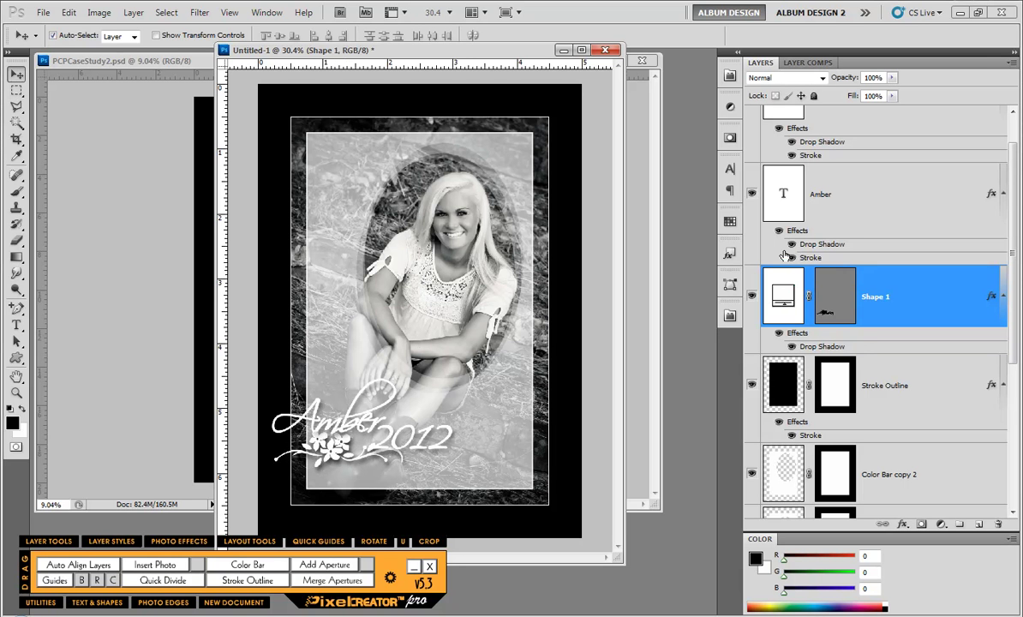
Scale the year text, name text and floral ornament together to about 123% and place them inside the lower part of the inner keyline.
left_click_drag(1012, 297, 1012, 274)
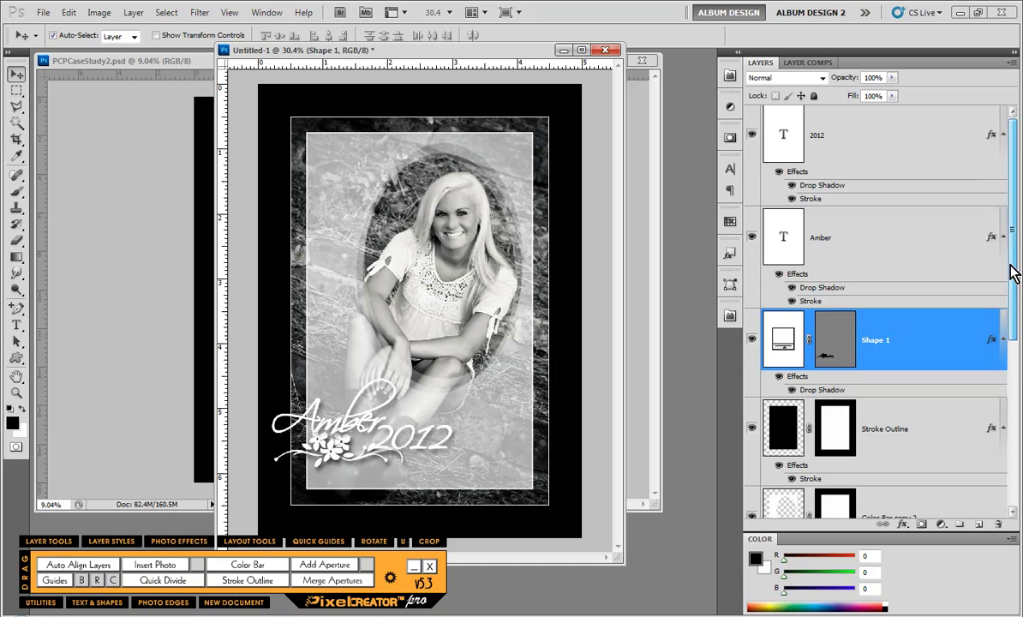
left_click(888, 162, "shift")
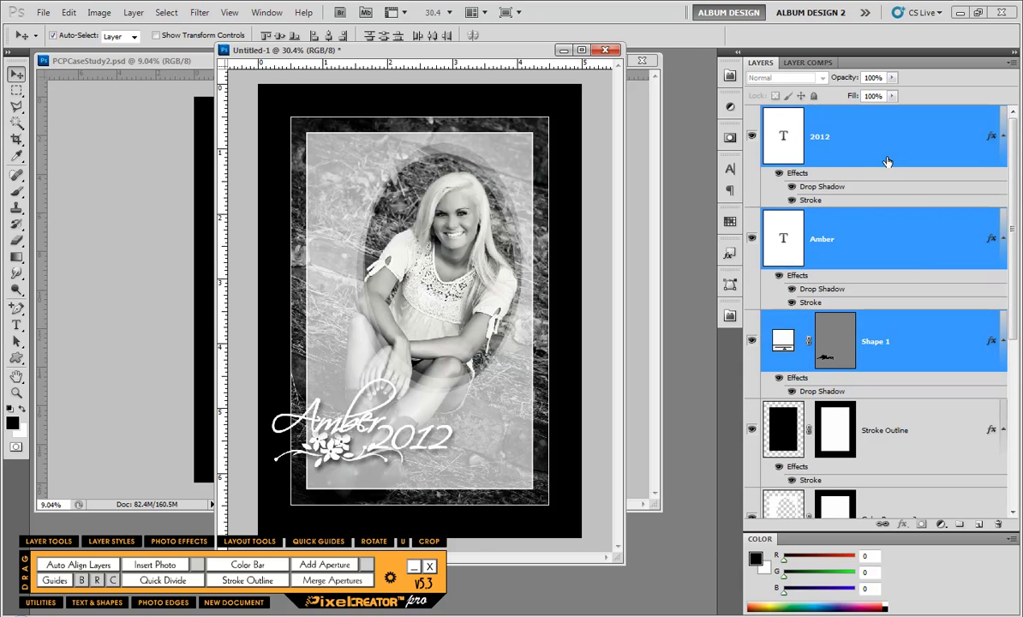
key("ctrl+t")
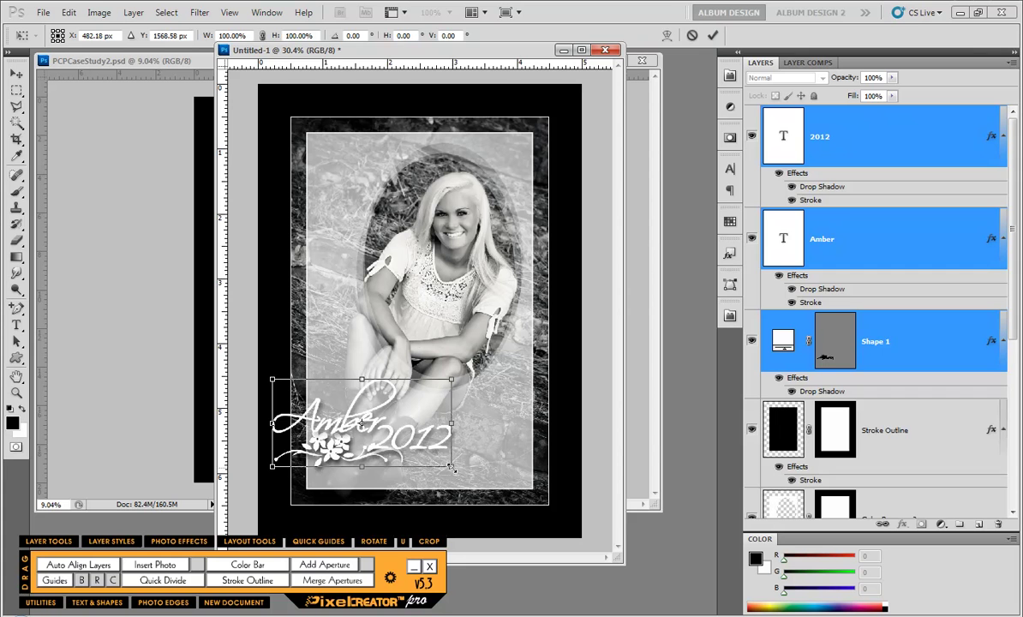
left_click_drag(451, 466, 493, 493)
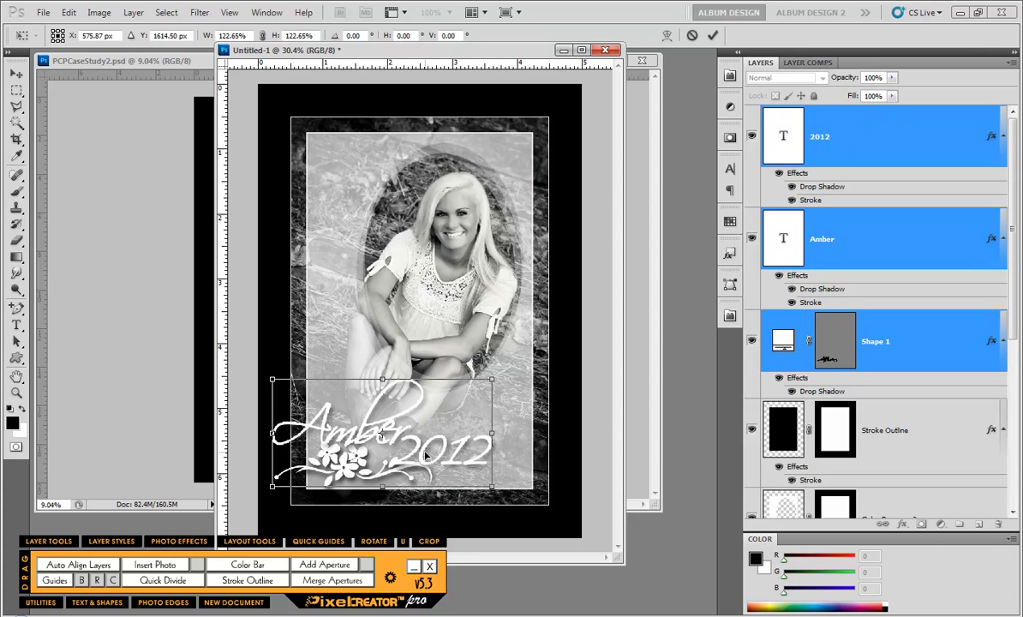
left_click_drag(426, 456, 459, 451)
key("Return")
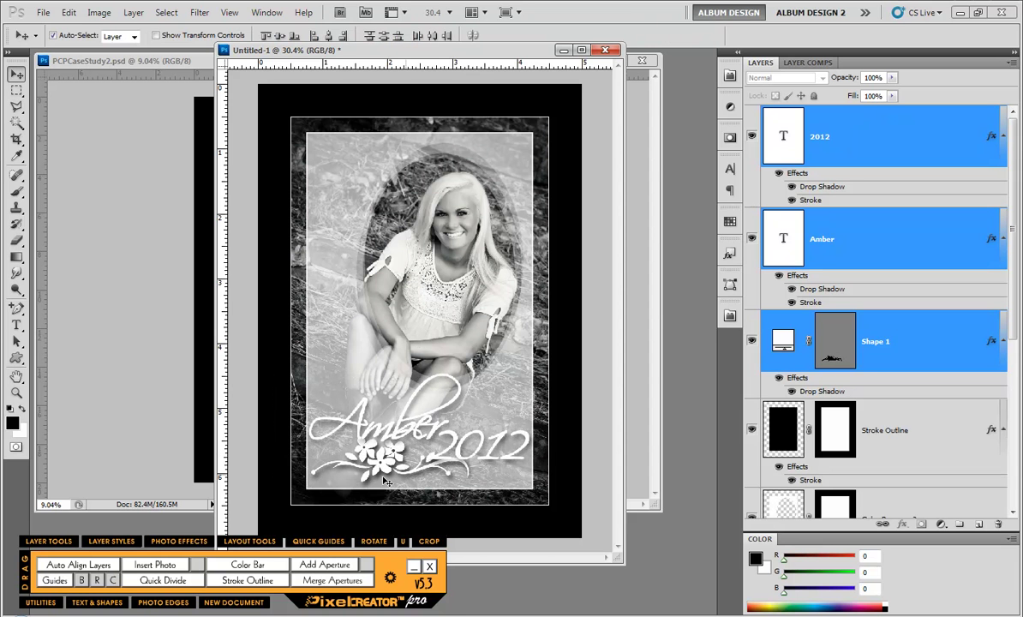
key("ctrl+0")
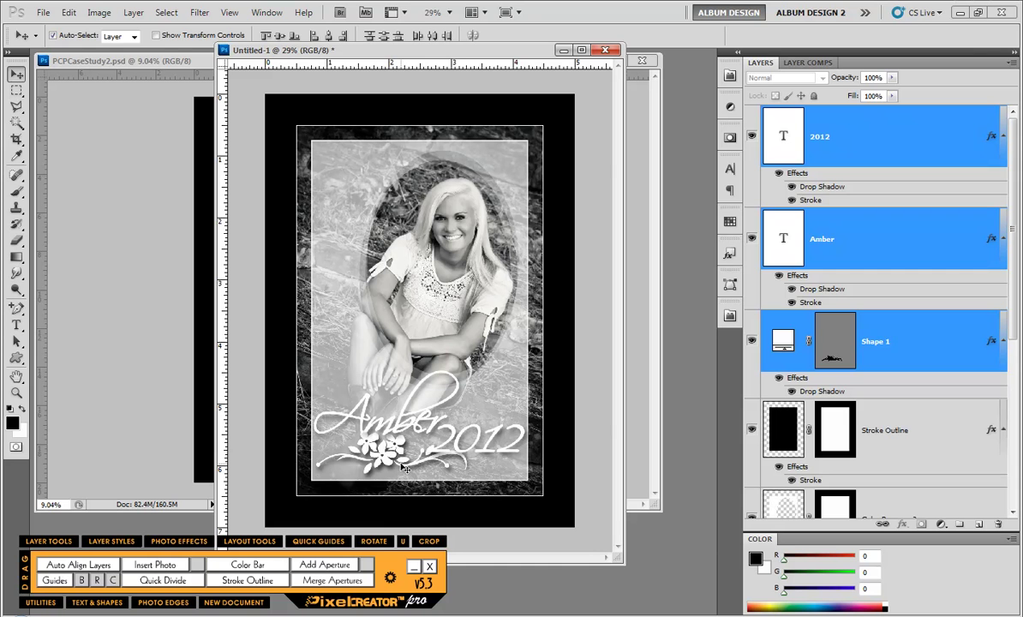